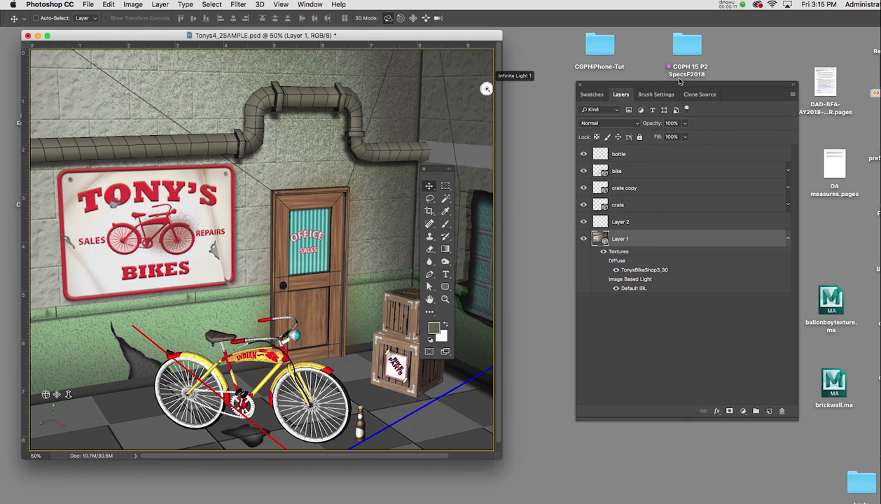
# Step: Open Layer 1's diffuse texture TonysBikeShop3_30 for editing and enlarge its document window around the pipe area
pyautogui.moveTo(683, 89); pyautogui.dragTo(617, 71)
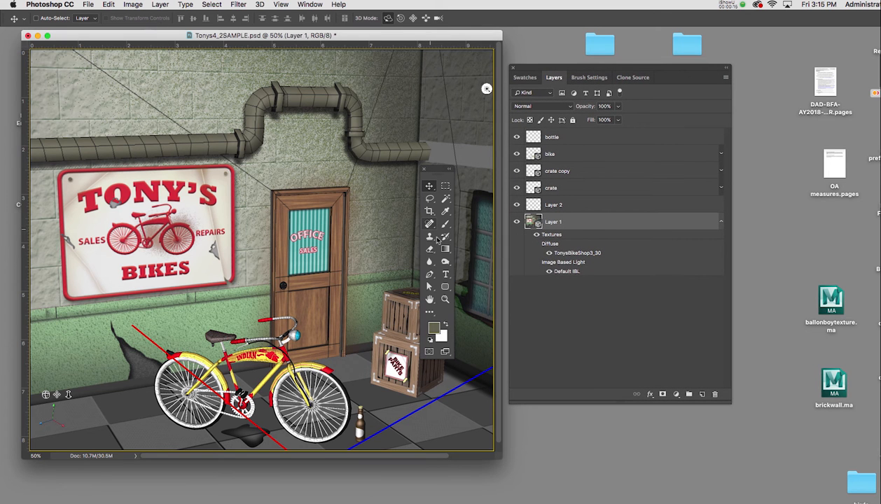
pyautogui.moveTo(582, 256)
pyautogui.doubleClick(582, 256)
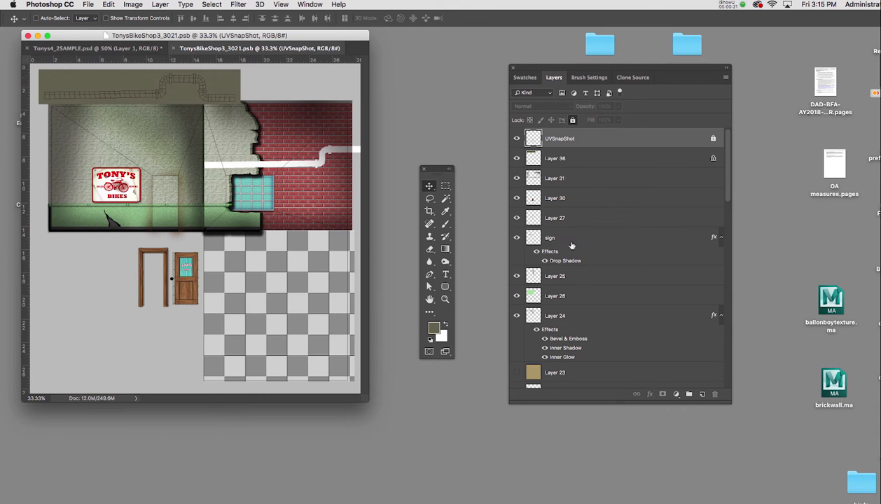
pyautogui.moveTo(263, 49); pyautogui.dragTo(238, 79)
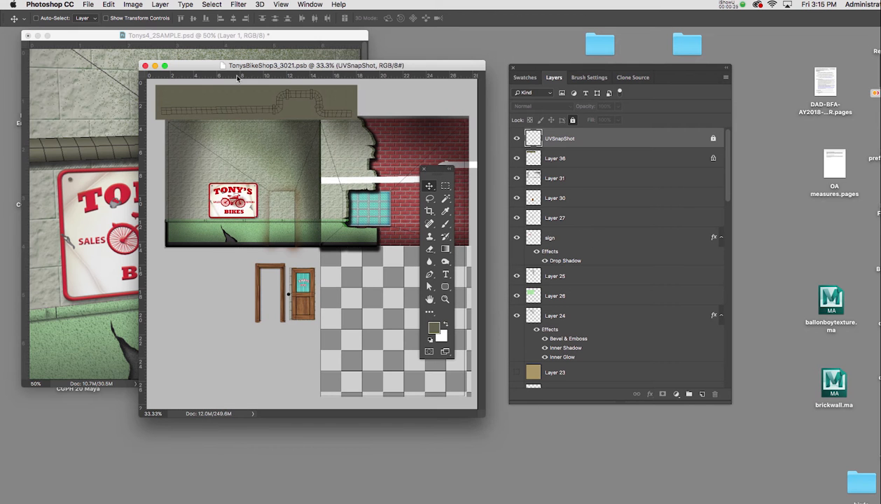
pyautogui.press('super+minus')
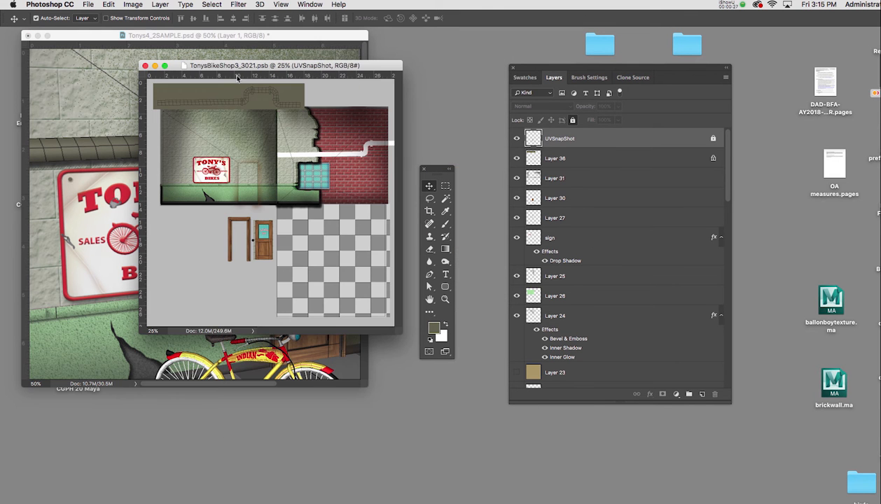
pyautogui.press('super+plus')
pyautogui.moveTo(346, 33); pyautogui.dragTo(278, 45)
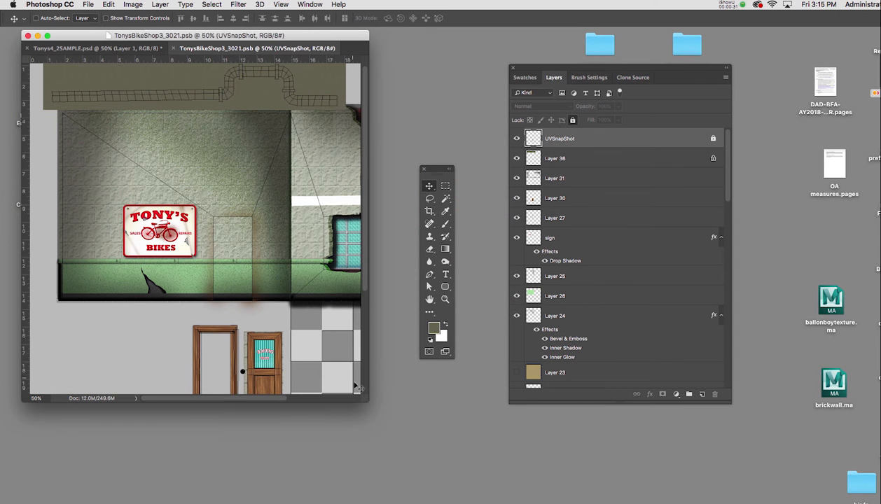
pyautogui.moveTo(369, 401); pyautogui.dragTo(591, 467)
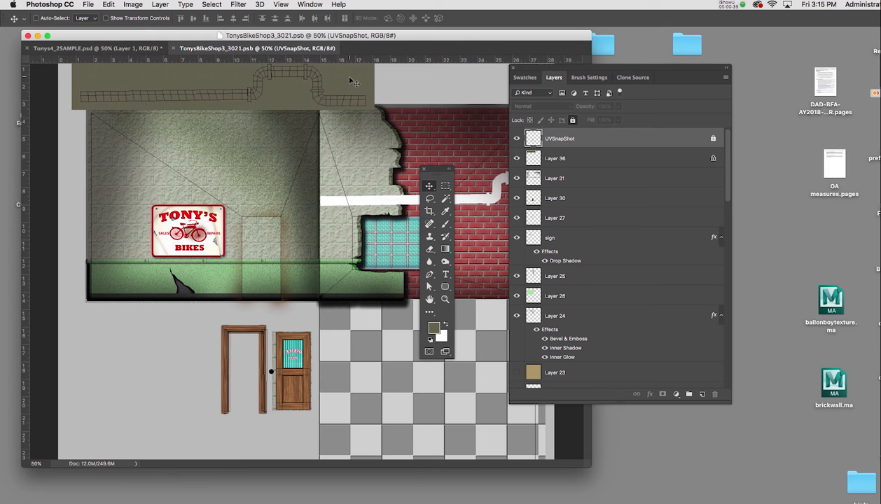
pyautogui.press('super+equal')
pyautogui.moveTo(327, 80); pyautogui.dragTo(309, 169)
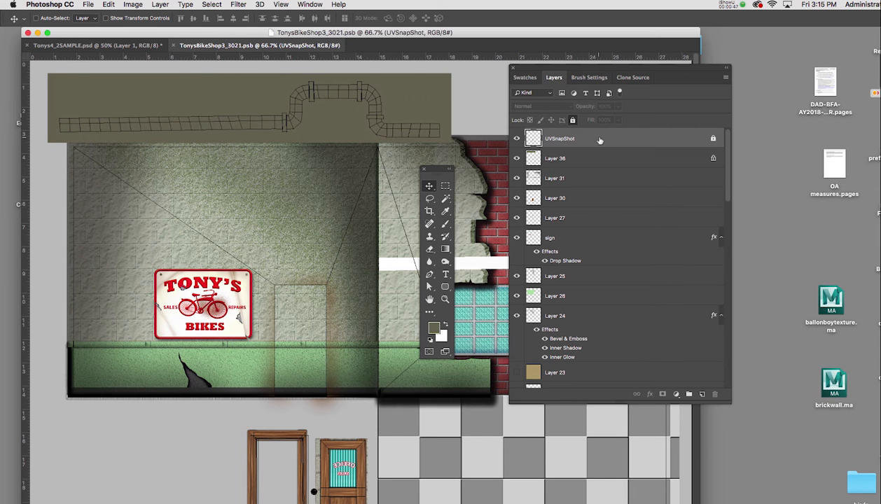
# Step: Select the empty area of the UVSnapShot layer with the Magic Wand and invert the selection to capture the UV shapes
pyautogui.press('w')
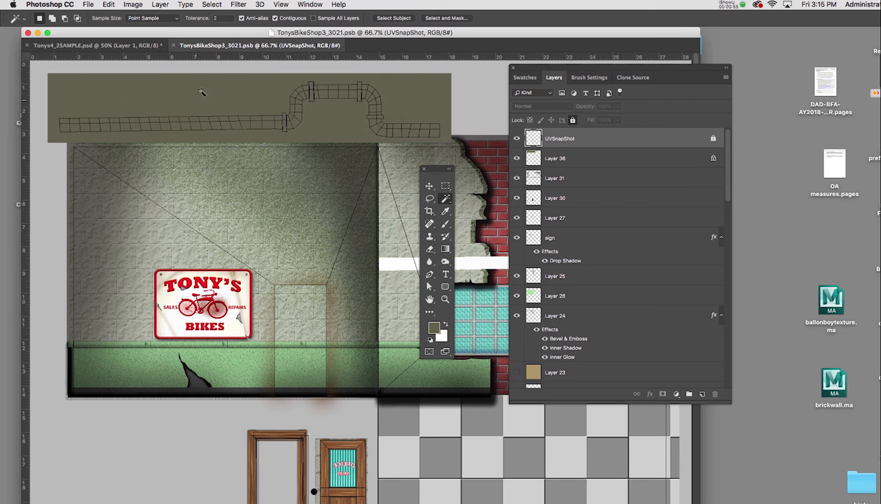
pyautogui.click(452, 93)
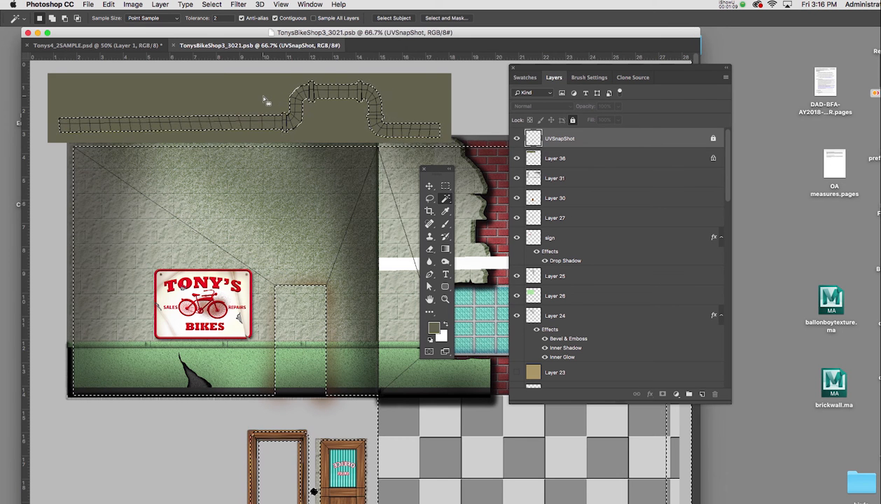
pyautogui.click(211, 4)
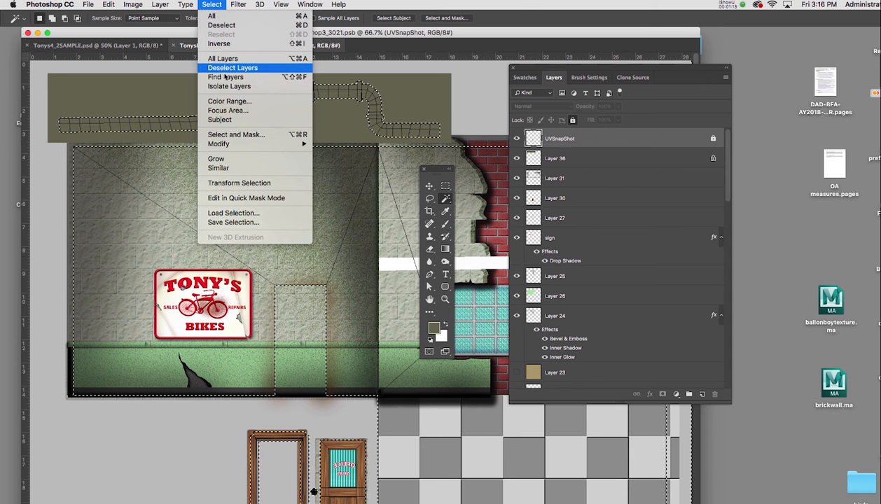
pyautogui.click(226, 44)
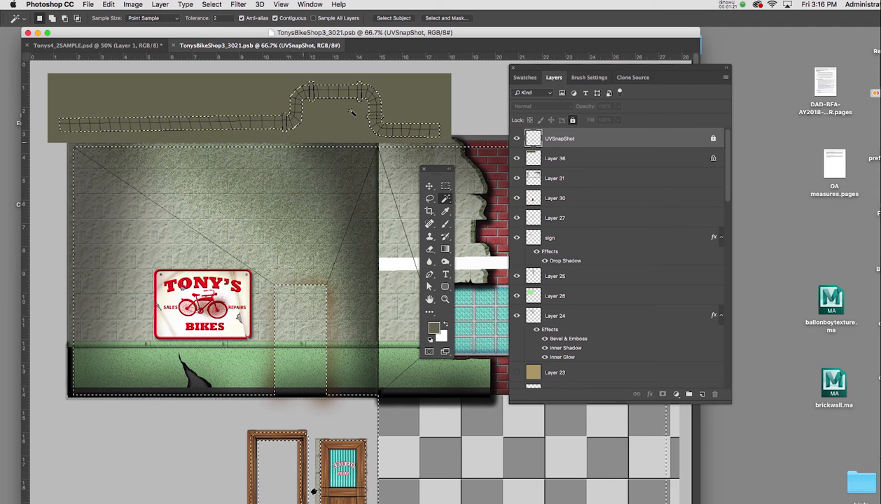
# Step: Subtract the walls, door frame, door and floor from the selection with the Rectangular Marquee, keeping only the pipe outline selected
pyautogui.moveTo(578, 70); pyautogui.dragTo(675, 84)
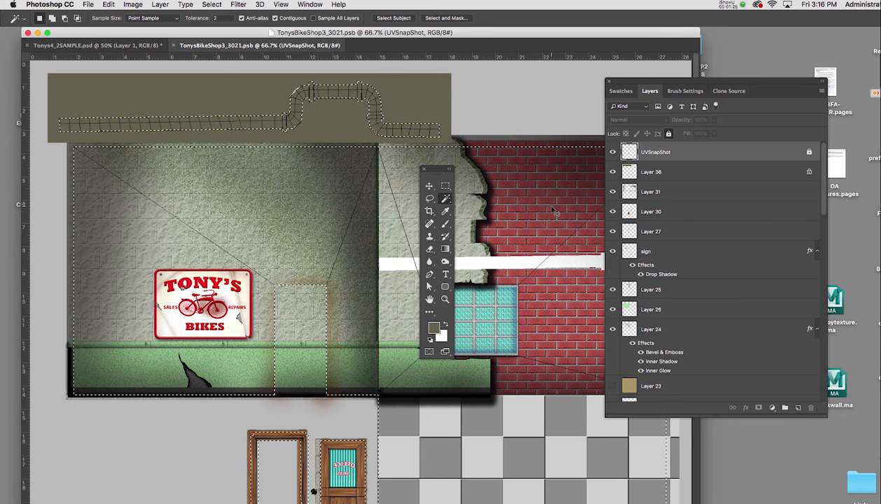
pyautogui.press('super+minus')
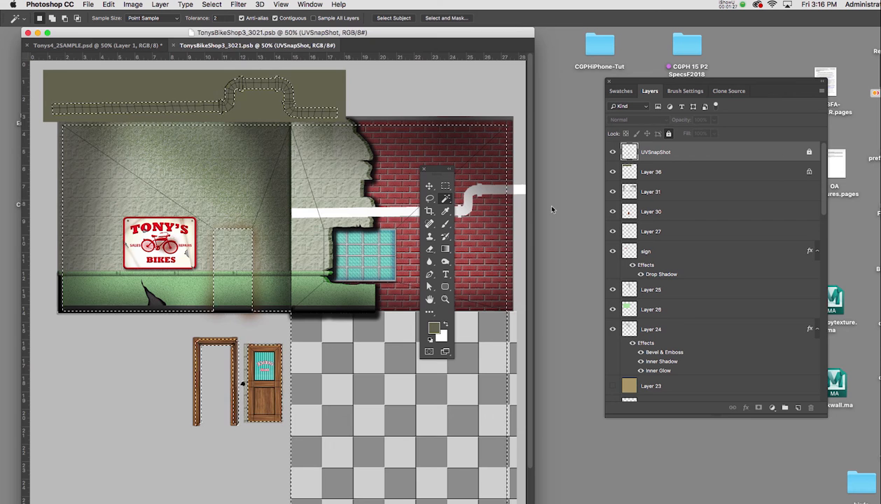
pyautogui.press('super+minus')
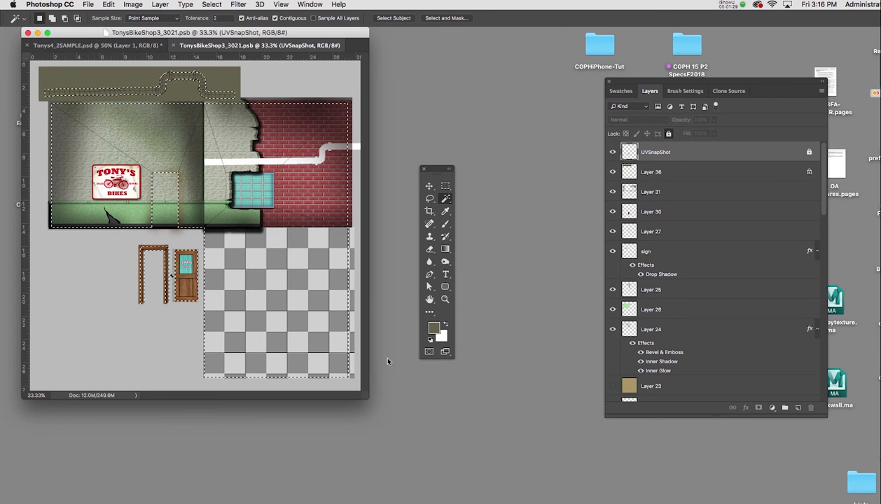
pyautogui.moveTo(368, 399); pyautogui.dragTo(559, 441)
pyautogui.click(284, 249)
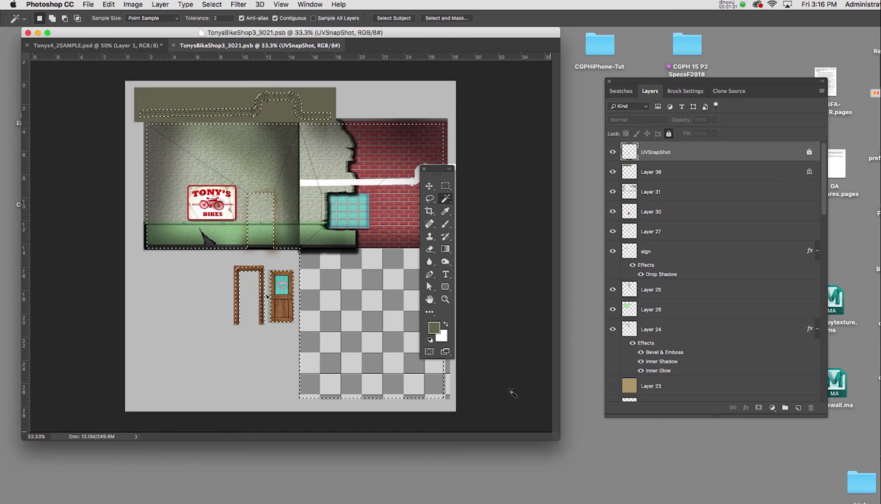
pyautogui.moveTo(434, 173); pyautogui.dragTo(507, 166)
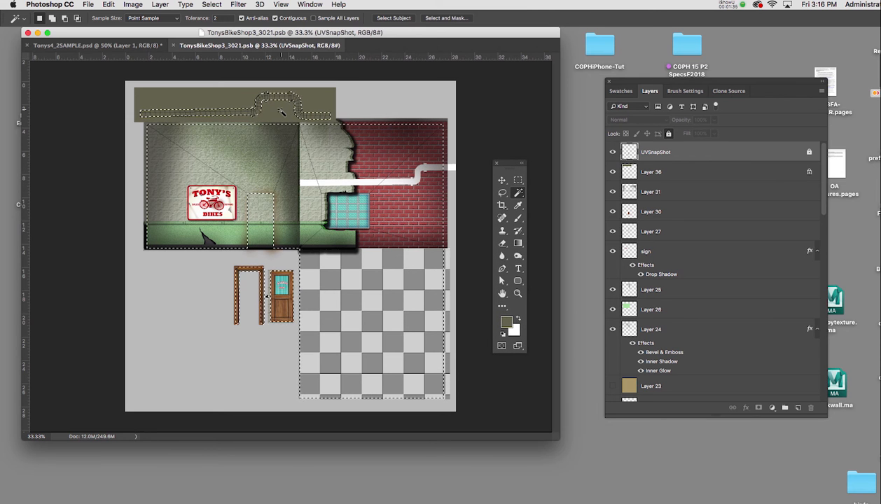
pyautogui.press('m')
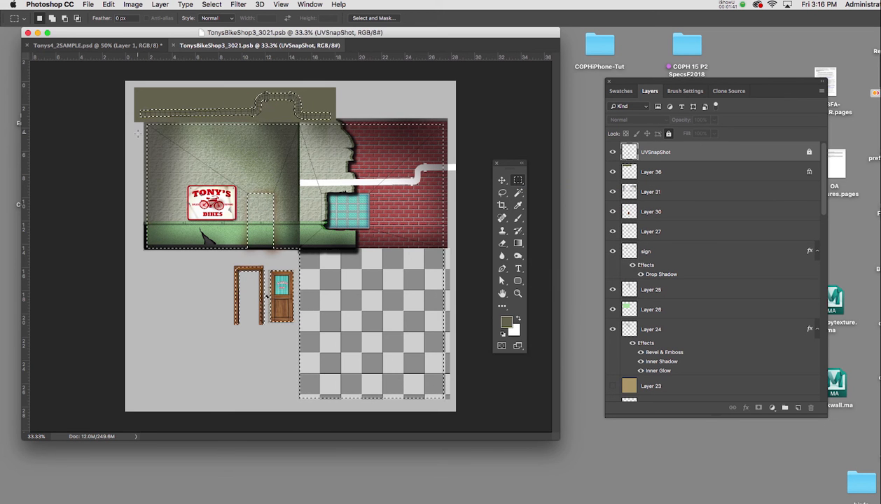
pyautogui.press('alt')
pyautogui.moveTo(266, 296); pyautogui.dragTo(452, 415)
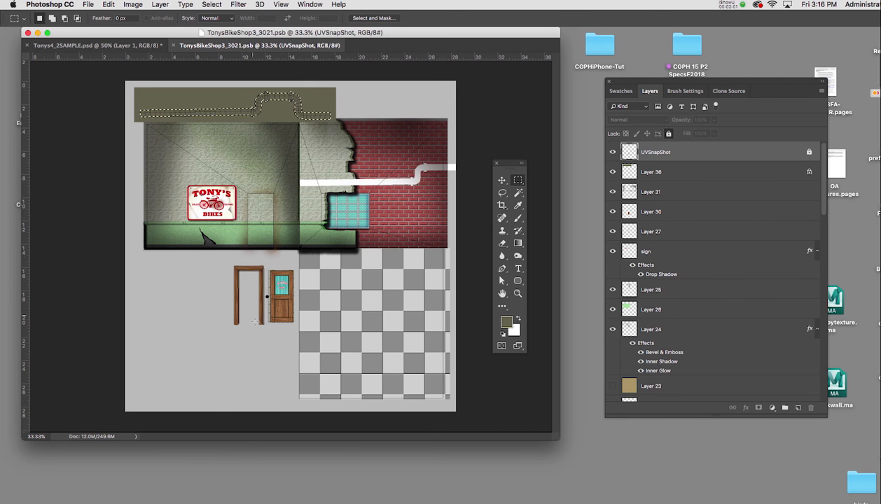
# Step: Save the pipe selection as a new channel named "pipe"
pyautogui.press('super+equal')
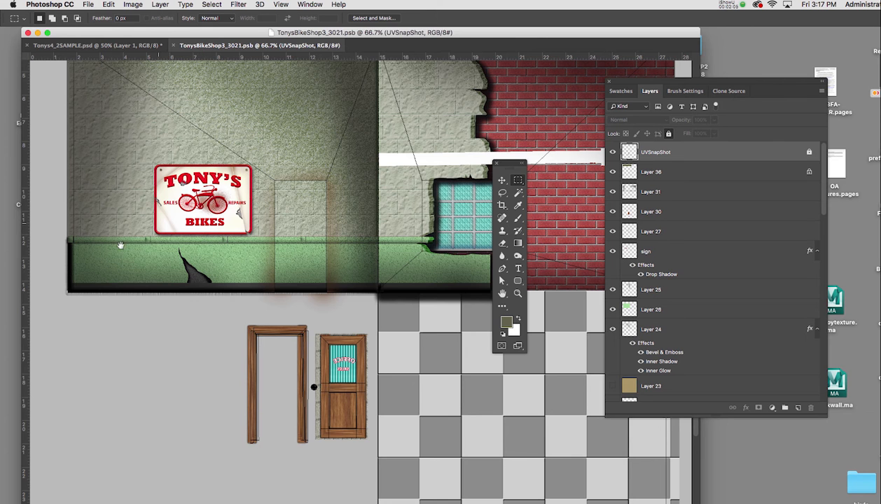
pyautogui.scroll(5, 196, 211)
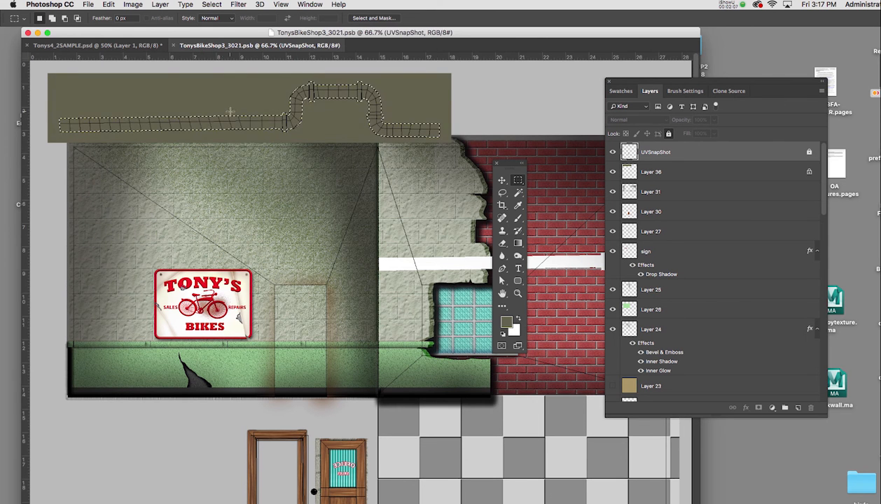
pyautogui.click(217, 6)
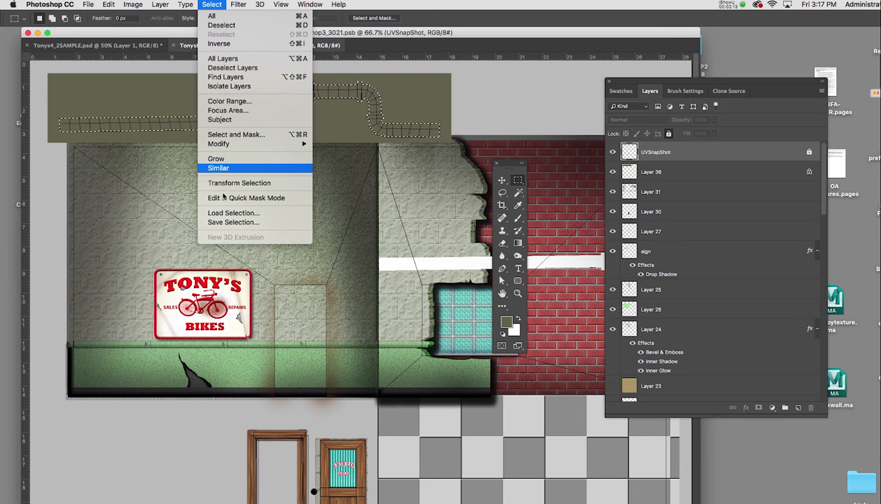
pyautogui.click(220, 222)
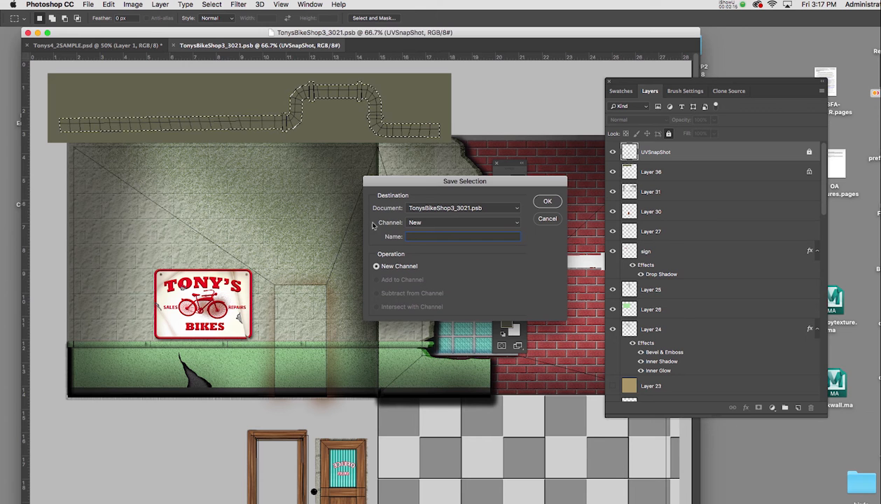
pyautogui.write('pipe')
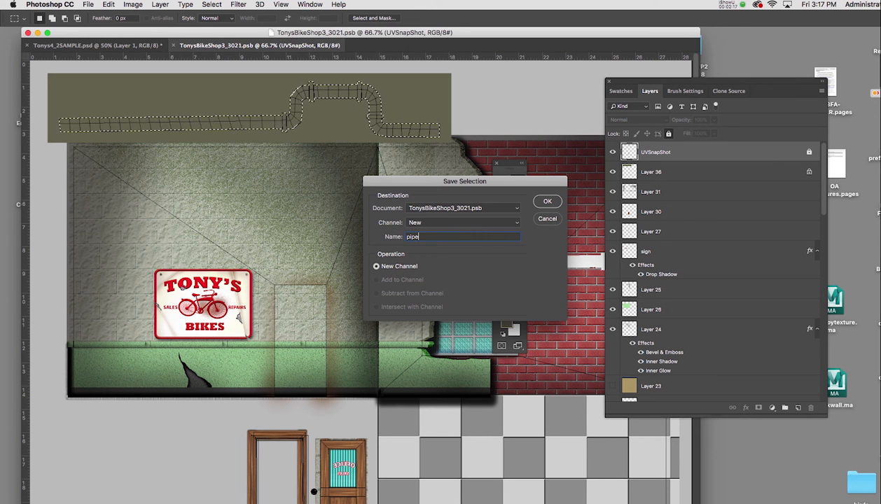
pyautogui.click(543, 203)
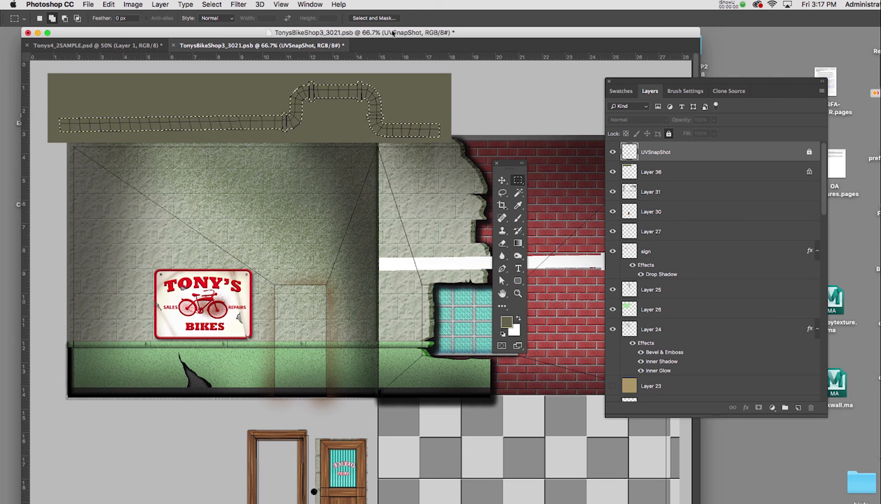
# Step: Switch the document to full-screen mode with the menu bar and show only Layer 36, hiding all other layers
pyautogui.press('shift')
pyautogui.press('f')
pyautogui.moveTo(387, 184); pyautogui.dragTo(283, 185)
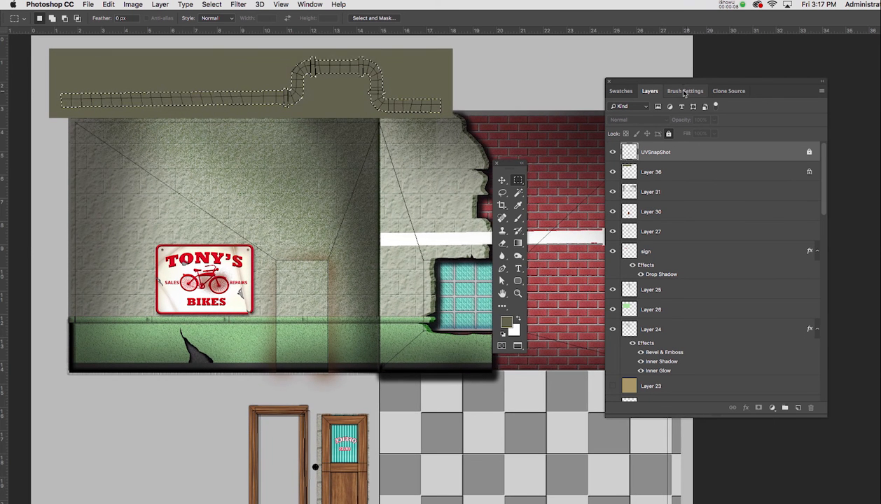
pyautogui.moveTo(674, 83); pyautogui.dragTo(650, 83)
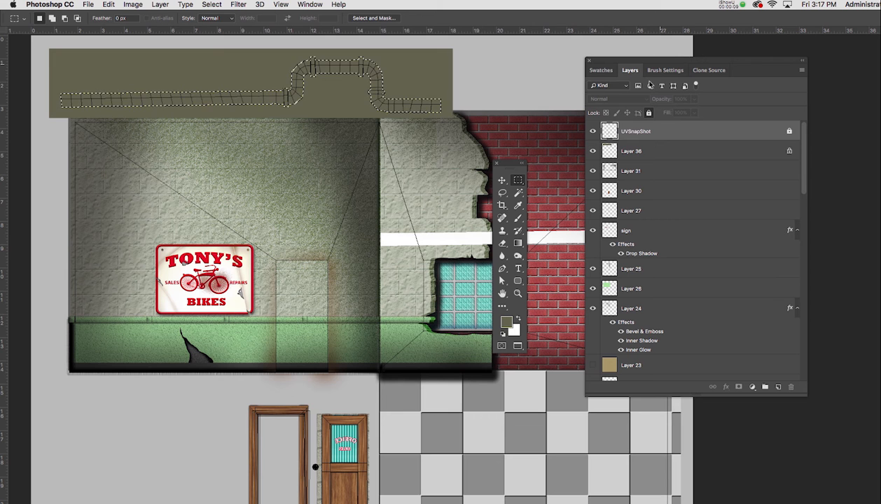
pyautogui.click(603, 150)
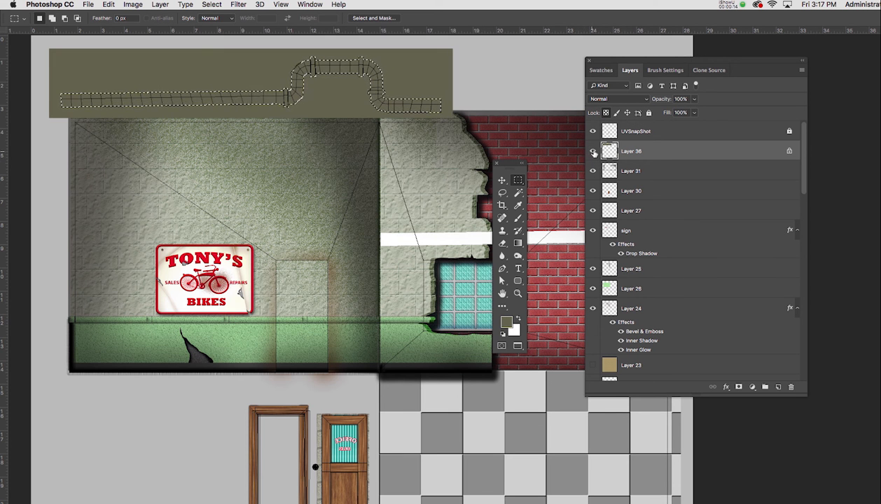
pyautogui.keyDown('alt'); pyautogui.click(593, 152); pyautogui.keyUp('alt')
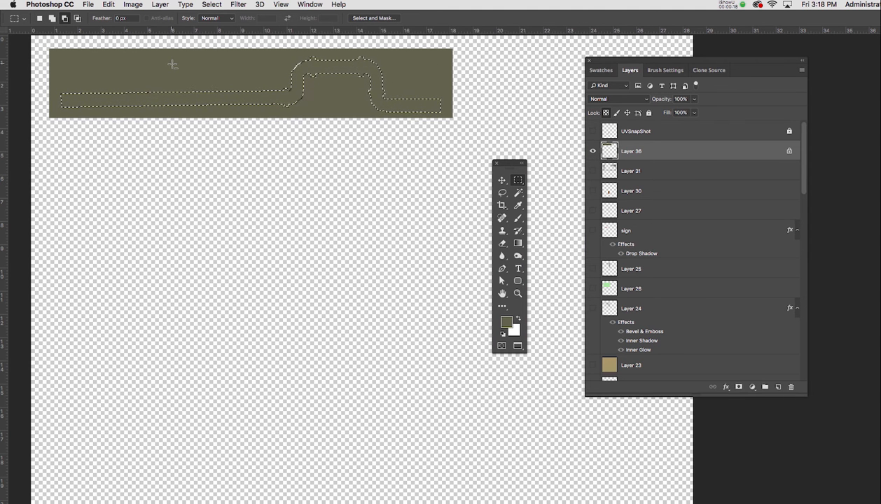
pyautogui.press('alt')
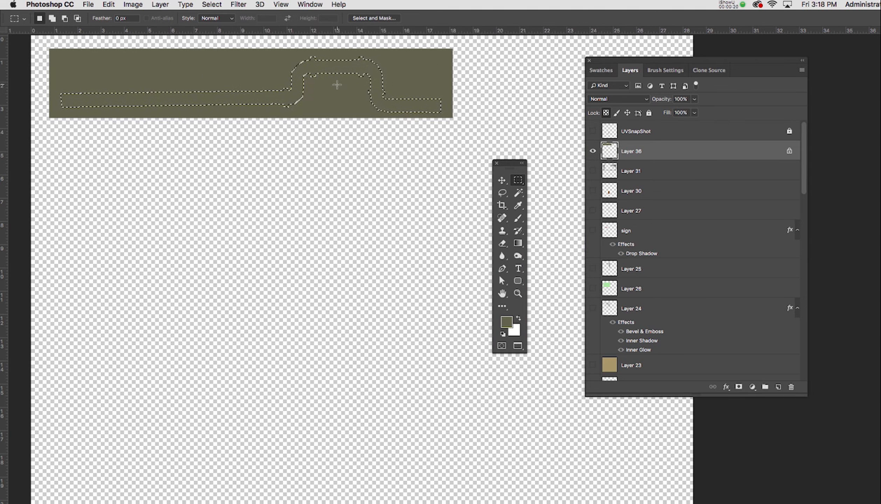
# Step: Activate the Burn tool with the Midtones range and set its exposure to 50%
pyautogui.press('o')
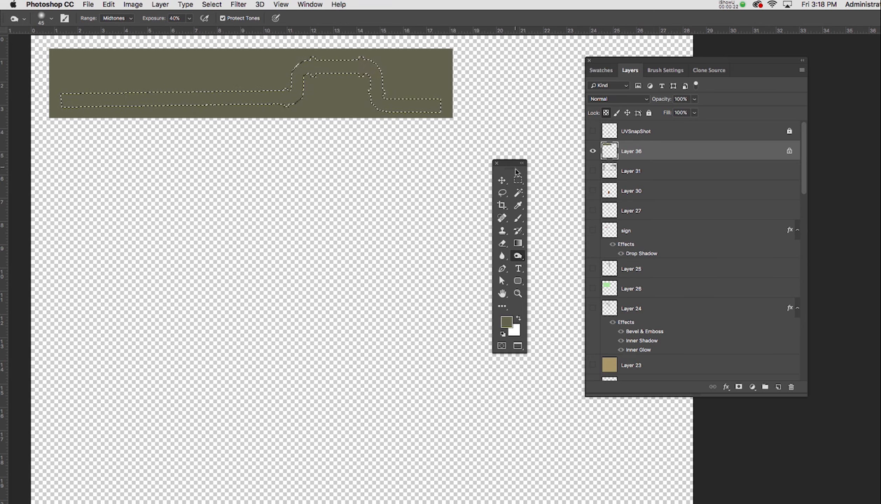
pyautogui.moveTo(518, 166); pyautogui.dragTo(244, 162)
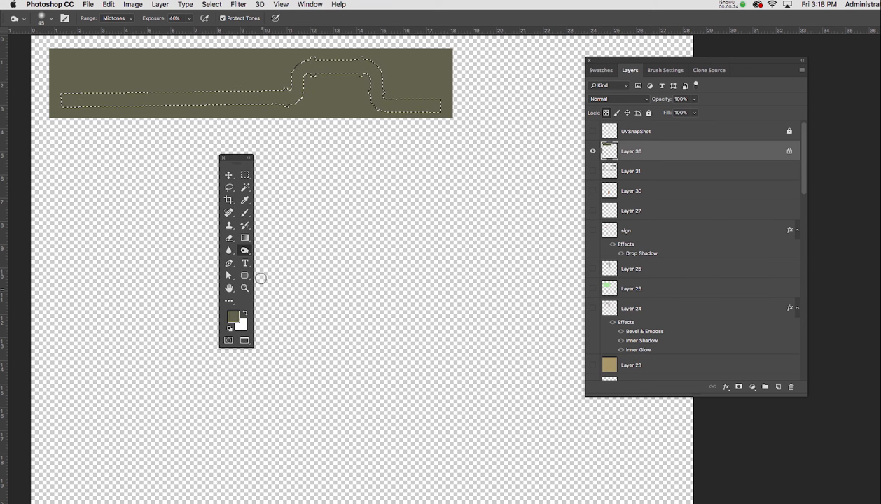
pyautogui.moveTo(336, 219)
pyautogui.mouseDown()
pyautogui.moveTo(351, 251)
pyautogui.moveTo(338, 269)
pyautogui.moveTo(365, 321)
pyautogui.moveTo(406, 338)
pyautogui.mouseUp()
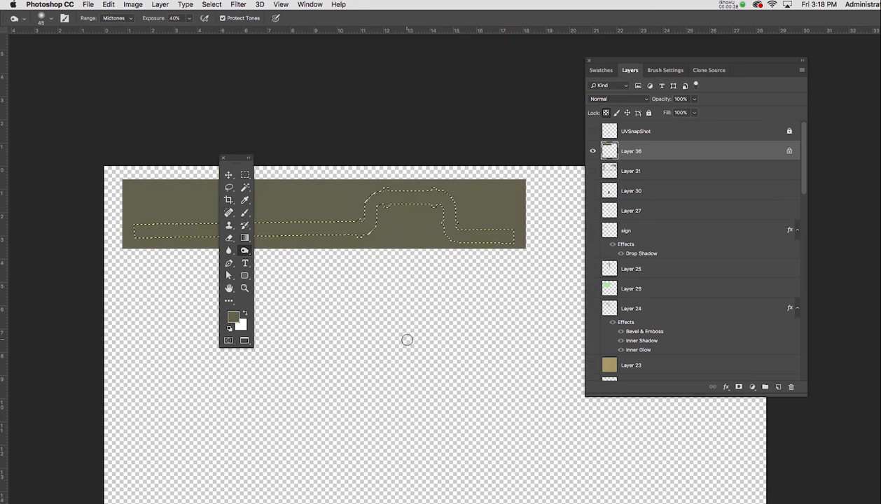
pyautogui.press('super+equal')
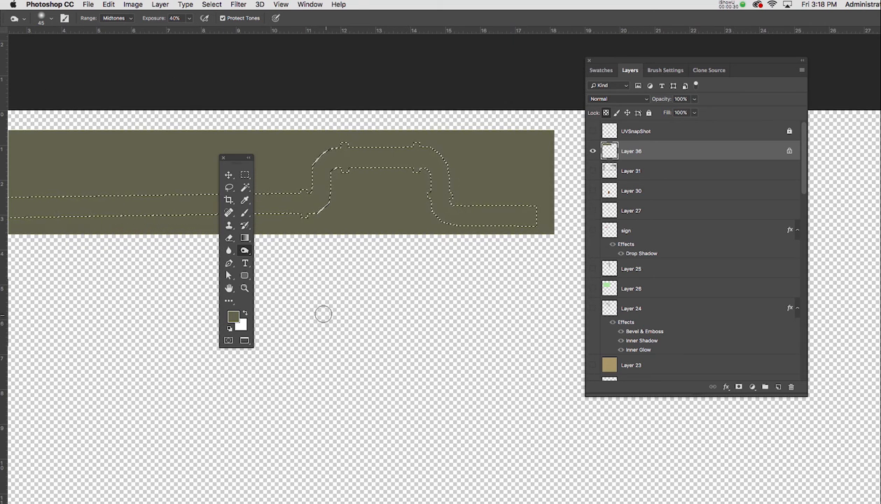
pyautogui.moveTo(233, 157); pyautogui.dragTo(155, 236)
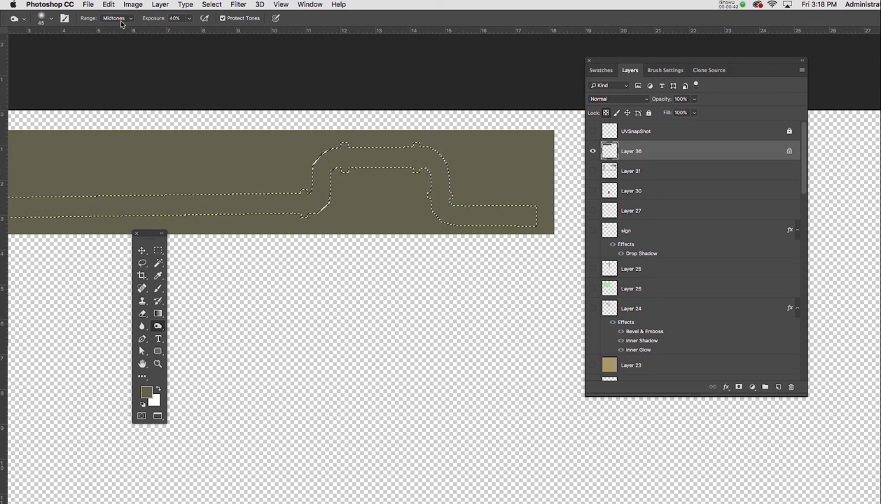
pyautogui.moveTo(152, 239); pyautogui.dragTo(142, 85)
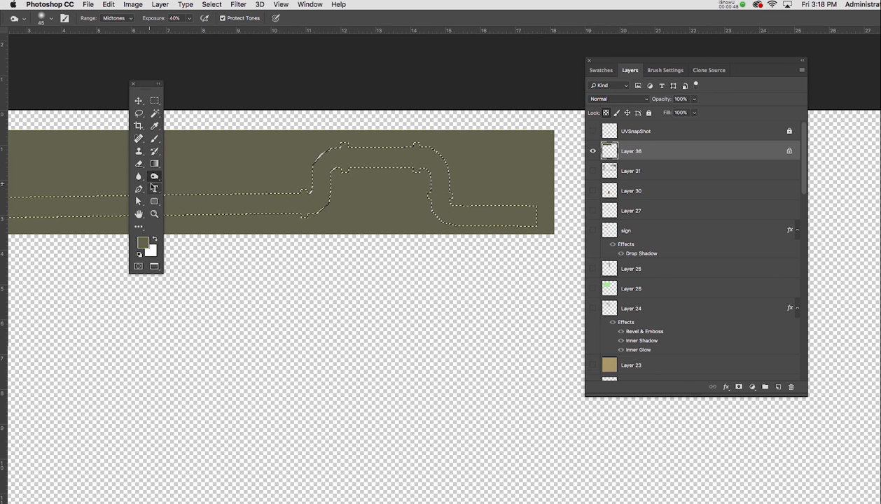
pyautogui.moveTo(147, 86)
pyautogui.mouseDown()
pyautogui.moveTo(204, 147)
pyautogui.moveTo(437, 261)
pyautogui.moveTo(426, 267)
pyautogui.mouseUp()
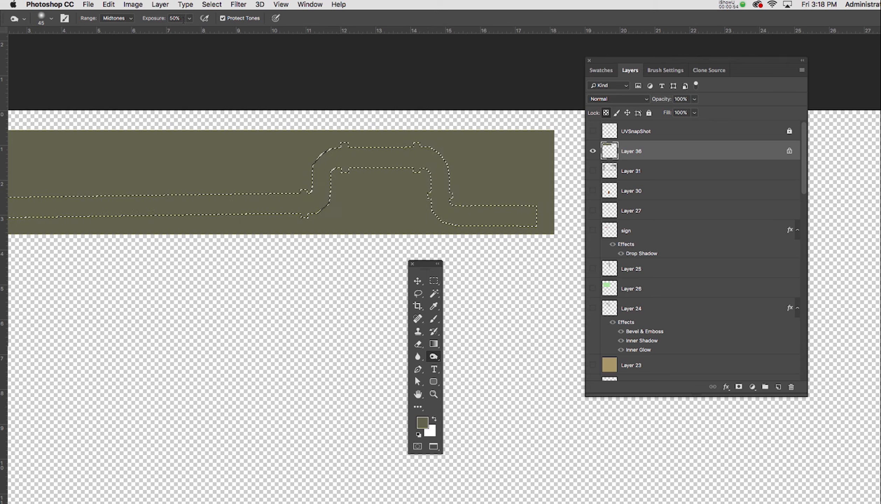
pyautogui.moveTo(155, 18); pyautogui.dragTo(165, 19)
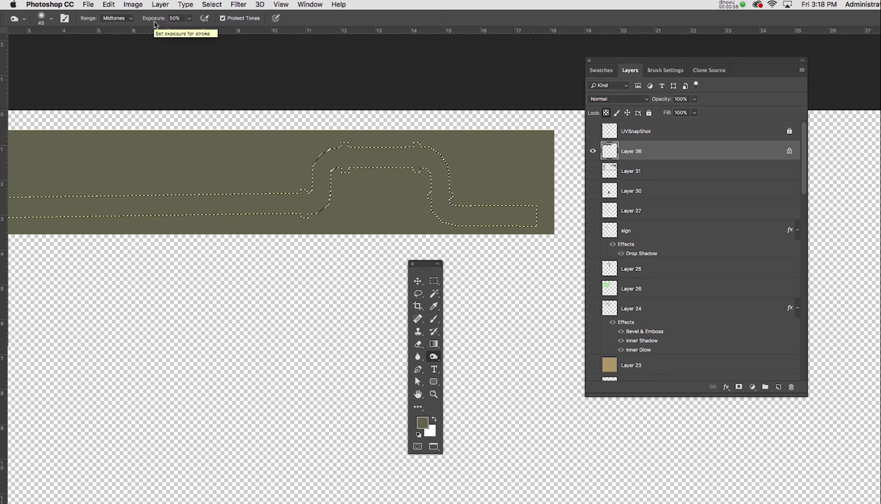
# Step: Burn a dark shadow along the lower edge of the selected pipe, from the long straight run through the bends to the opposite end
pyautogui.rightClick(240, 166)
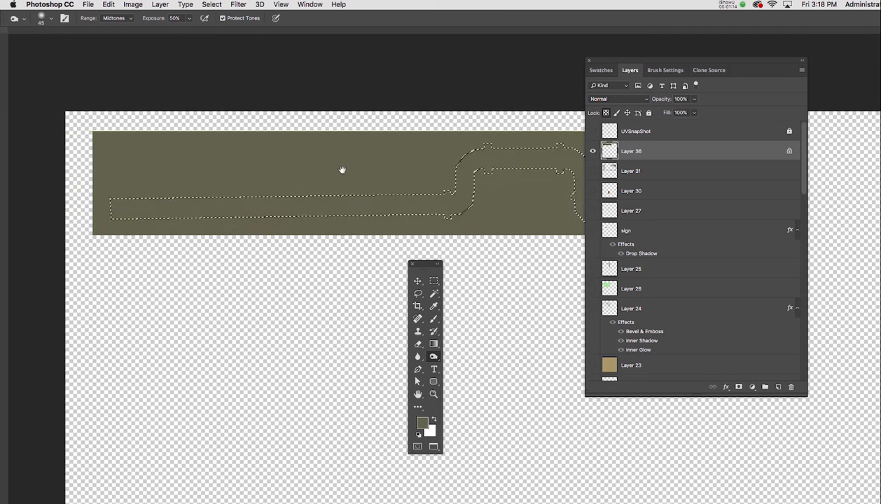
pyautogui.moveTo(341, 169)
pyautogui.mouseDown()
pyautogui.moveTo(242, 177)
pyautogui.moveTo(255, 175)
pyautogui.mouseUp()
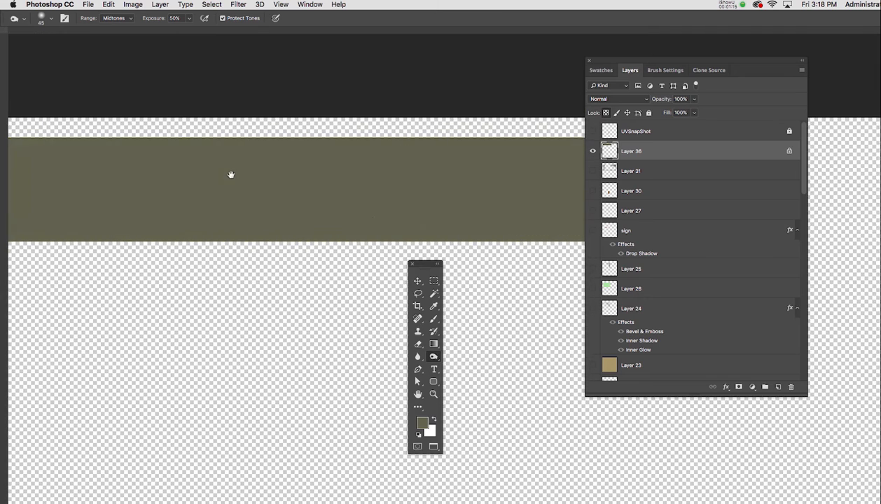
pyautogui.hscroll(-3, 279, 177)
pyautogui.hotkey('ctrl', 'r')
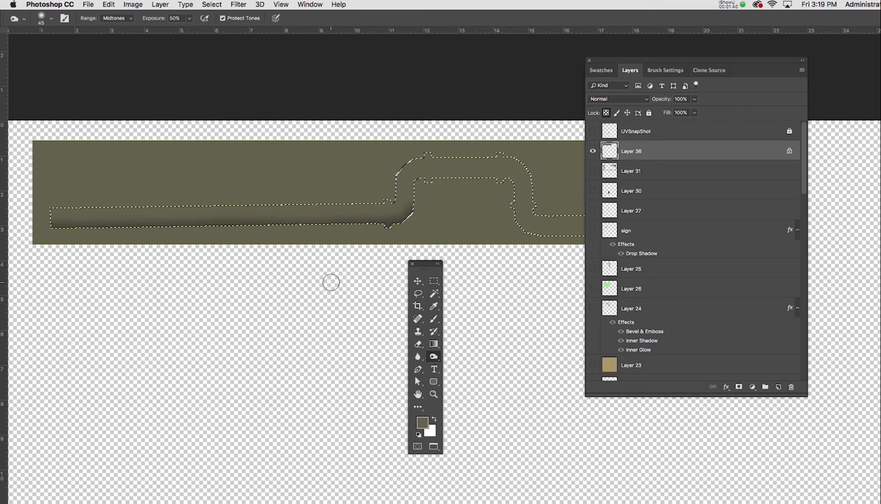
pyautogui.moveTo(420, 191)
pyautogui.mouseDown()
pyautogui.moveTo(506, 185)
pyautogui.moveTo(518, 227)
pyautogui.moveTo(507, 185)
pyautogui.moveTo(497, 181)
pyautogui.moveTo(517, 185)
pyautogui.moveTo(335, 158)
pyautogui.mouseUp()
pyautogui.hotkey('ctrl', 'r')
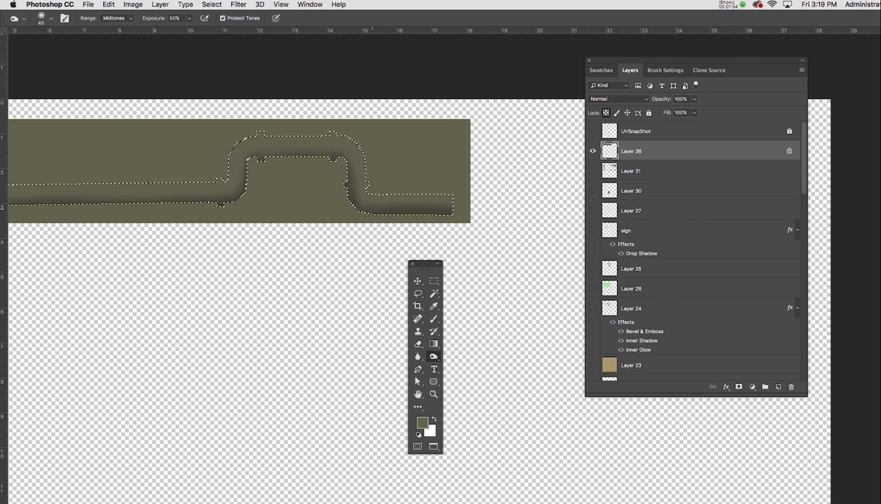
pyautogui.moveTo(340, 166)
pyautogui.mouseDown()
pyautogui.moveTo(263, 161)
pyautogui.moveTo(251, 167)
pyautogui.moveTo(233, 188)
pyautogui.mouseUp()
pyautogui.press('super+d')
pyautogui.moveTo(325, 202)
pyautogui.mouseDown()
pyautogui.moveTo(427, 204)
pyautogui.moveTo(457, 228)
pyautogui.mouseUp()
pyautogui.press('shift+super+d')
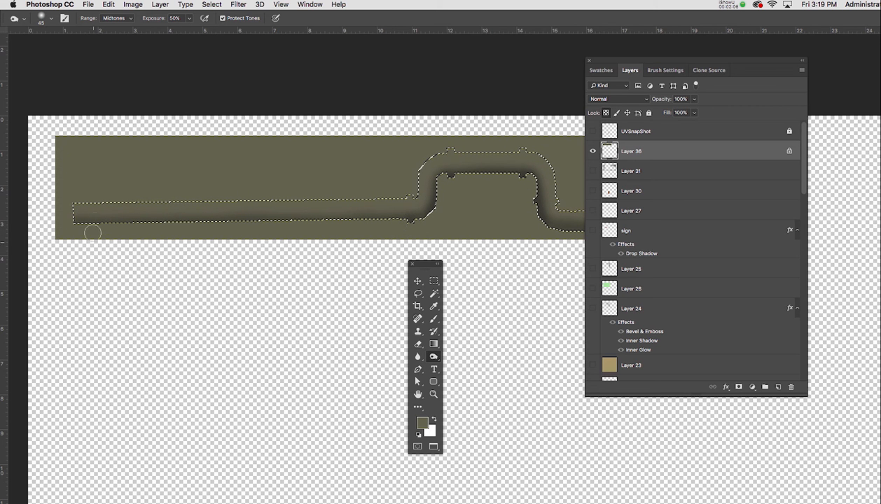
pyautogui.keyDown('shift'); pyautogui.click(70, 221); pyautogui.keyUp('shift')
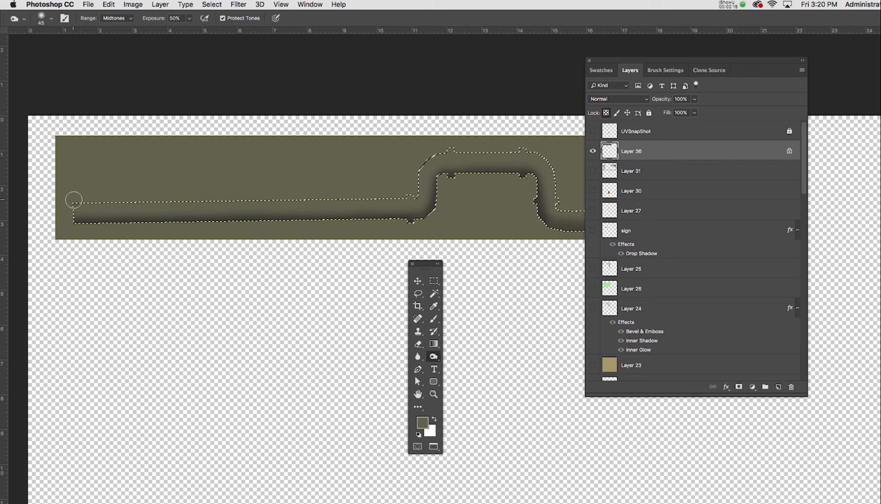
# Step: Burn the upper edge of the selected pipe along its full length, following the straight runs and bends
pyautogui.keyDown('shift'); pyautogui.click(410, 196); pyautogui.keyUp('shift')
pyautogui.moveTo(410, 196)
pyautogui.mouseDown()
pyautogui.moveTo(414, 164)
pyautogui.moveTo(431, 153)
pyautogui.moveTo(534, 149)
pyautogui.mouseUp()
pyautogui.hscroll(5, 492, 173)
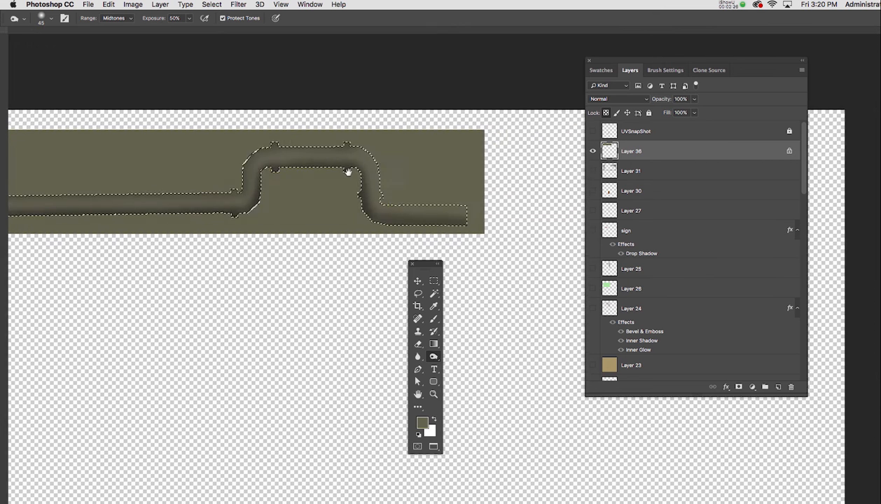
pyautogui.moveTo(366, 149)
pyautogui.mouseDown()
pyautogui.moveTo(385, 199)
pyautogui.moveTo(466, 203)
pyautogui.mouseUp()
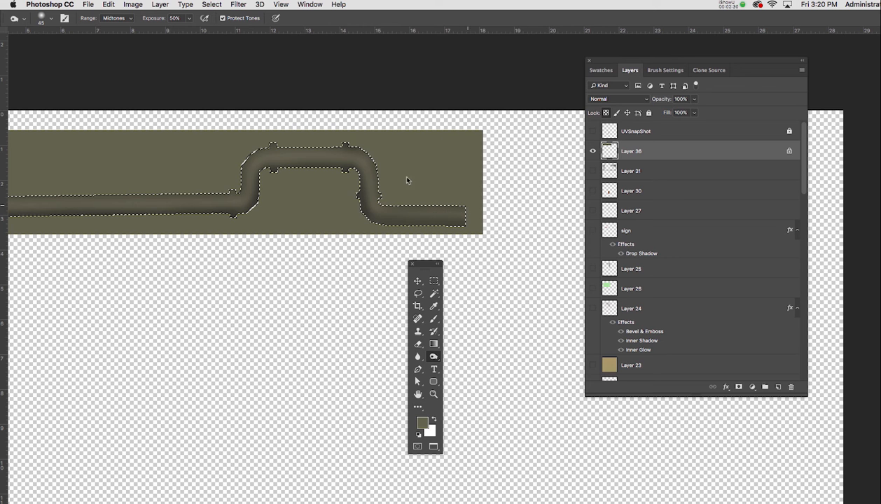
# Step: Hide the selection outline and deepen the burned shading along the pipe's bends and upper edge
pyautogui.press('super+h')
pyautogui.press('super+r')
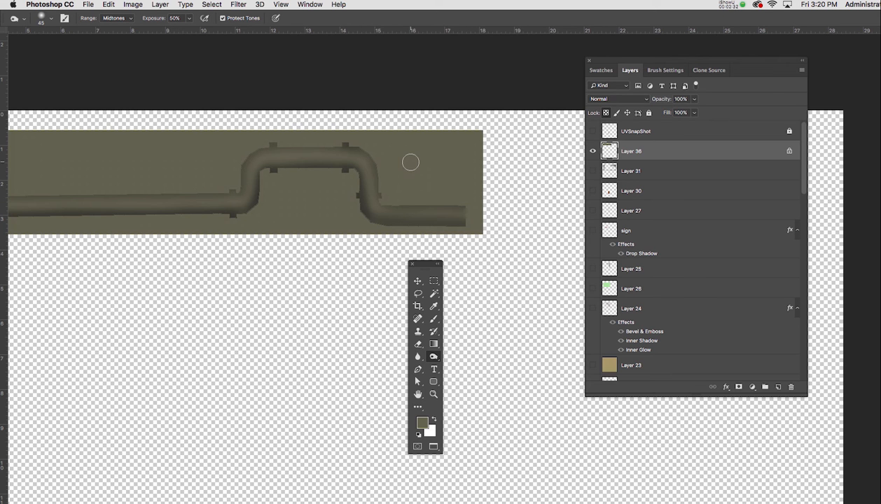
pyautogui.moveTo(189, 186)
pyautogui.mouseDown()
pyautogui.moveTo(281, 203)
pyautogui.moveTo(244, 185)
pyautogui.mouseUp()
pyautogui.press('super+r')
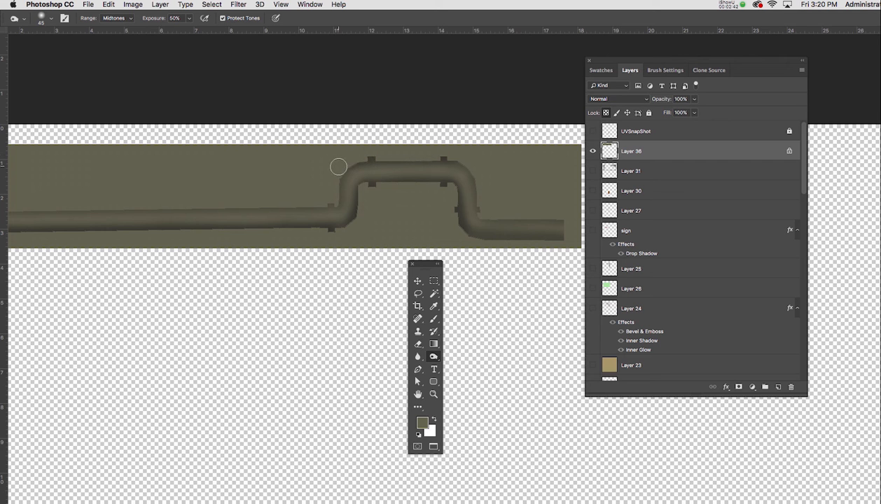
pyautogui.moveTo(348, 168); pyautogui.dragTo(338, 197)
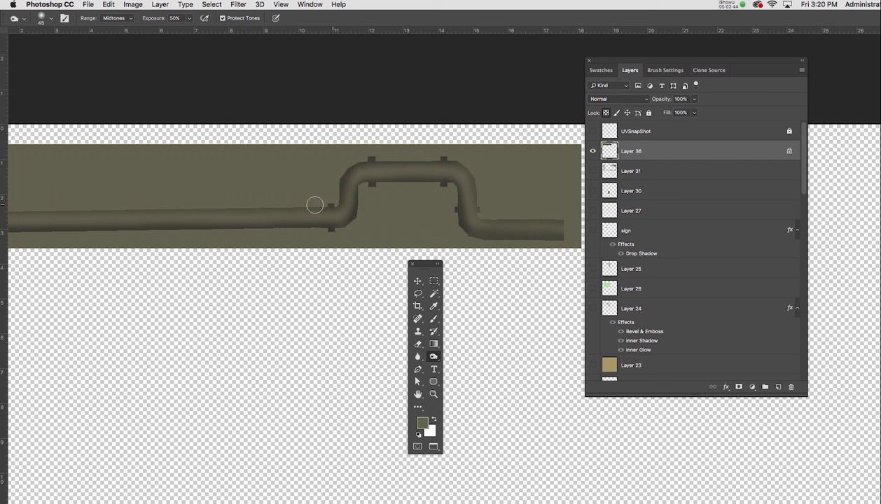
pyautogui.moveTo(465, 164)
pyautogui.mouseDown()
pyautogui.moveTo(482, 197)
pyautogui.moveTo(474, 212)
pyautogui.moveTo(491, 218)
pyautogui.moveTo(481, 215)
pyautogui.mouseUp()
pyautogui.moveTo(330, 246); pyautogui.dragTo(258, 238)
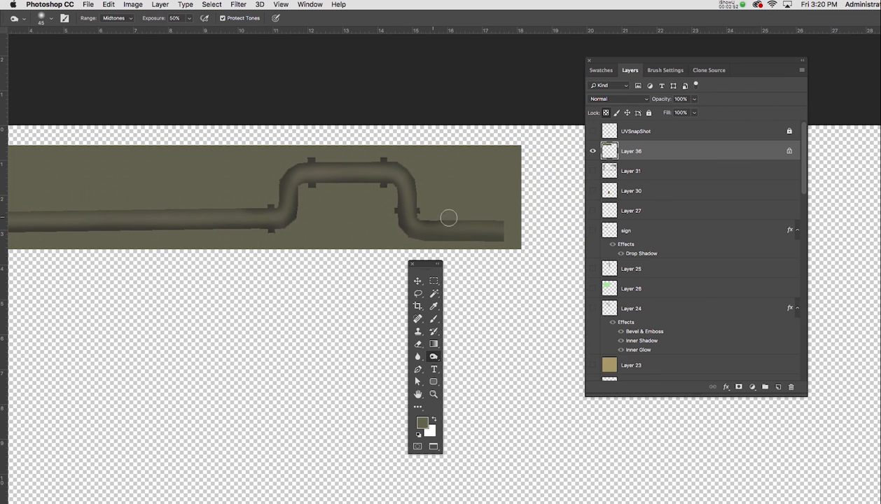
pyautogui.moveTo(112, 221); pyautogui.dragTo(213, 223)
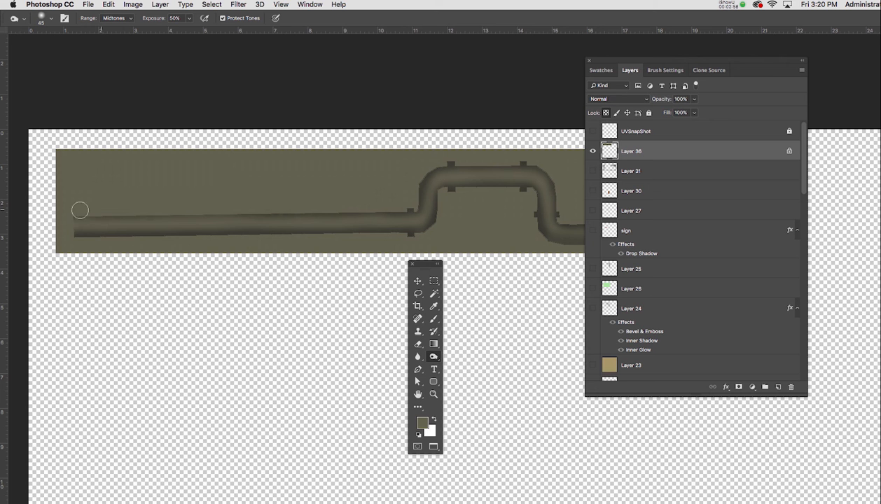
pyautogui.moveTo(311, 179)
pyautogui.mouseDown()
pyautogui.moveTo(199, 184)
pyautogui.moveTo(158, 173)
pyautogui.mouseUp()
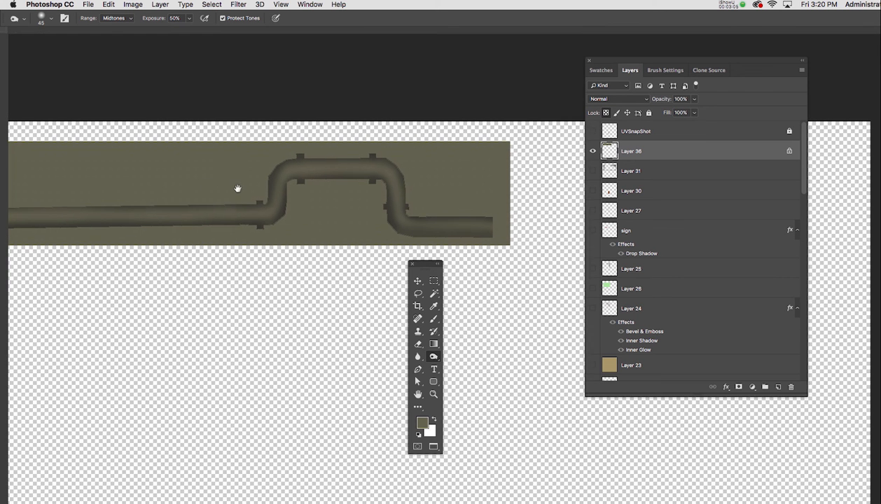
pyautogui.moveTo(238, 190)
pyautogui.mouseDown()
pyautogui.moveTo(327, 180)
pyautogui.moveTo(299, 201)
pyautogui.mouseUp()
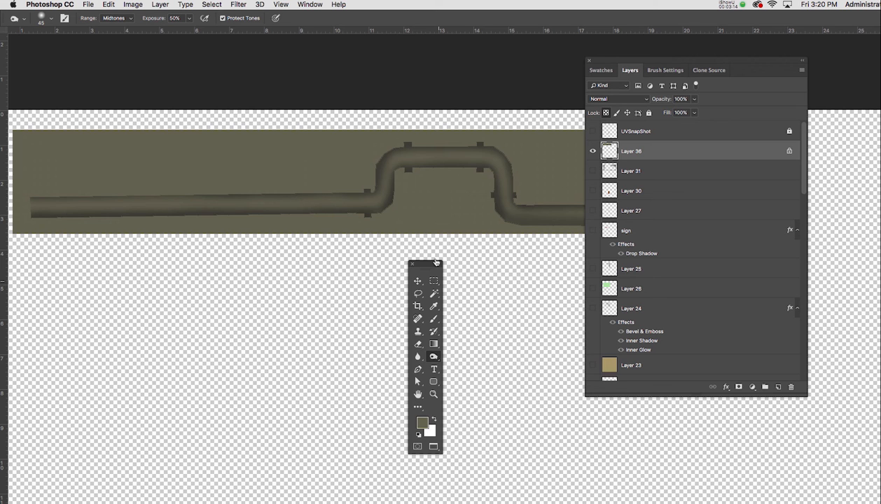
# Step: Switch to the Dodge tool and set its range to Midtones
pyautogui.moveTo(430, 270); pyautogui.dragTo(441, 214)
pyautogui.click(445, 303)
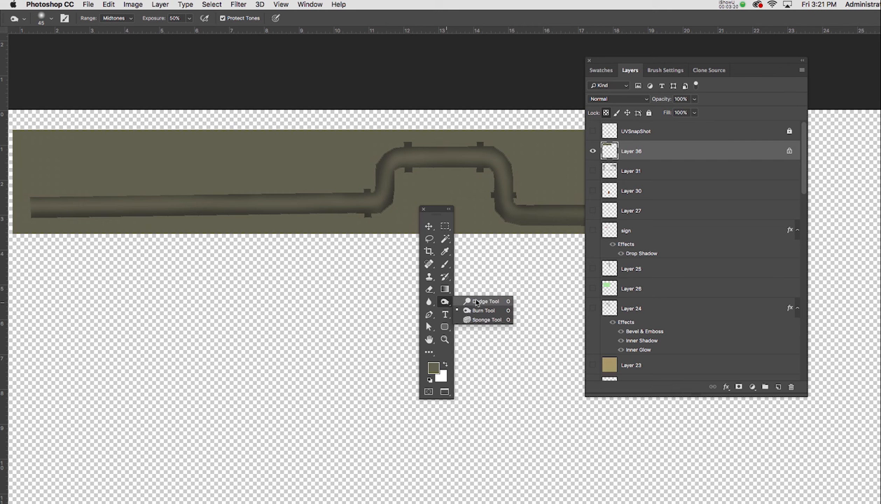
pyautogui.click(477, 302)
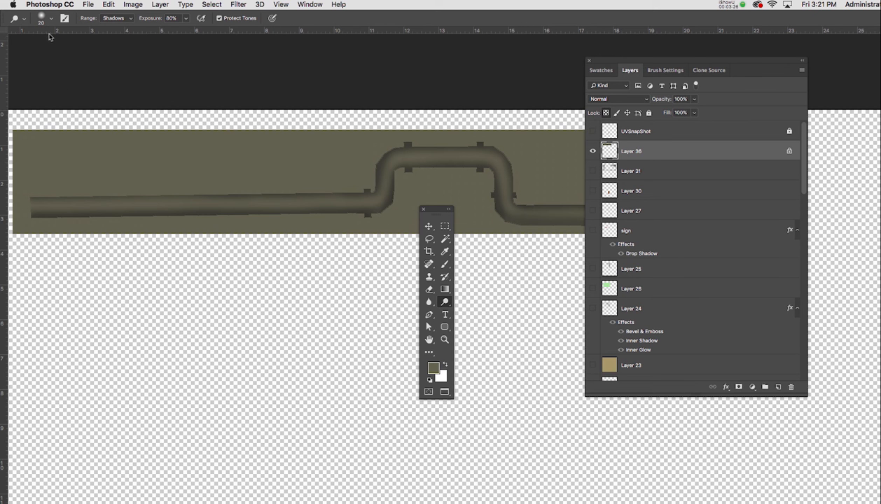
pyautogui.click(131, 19)
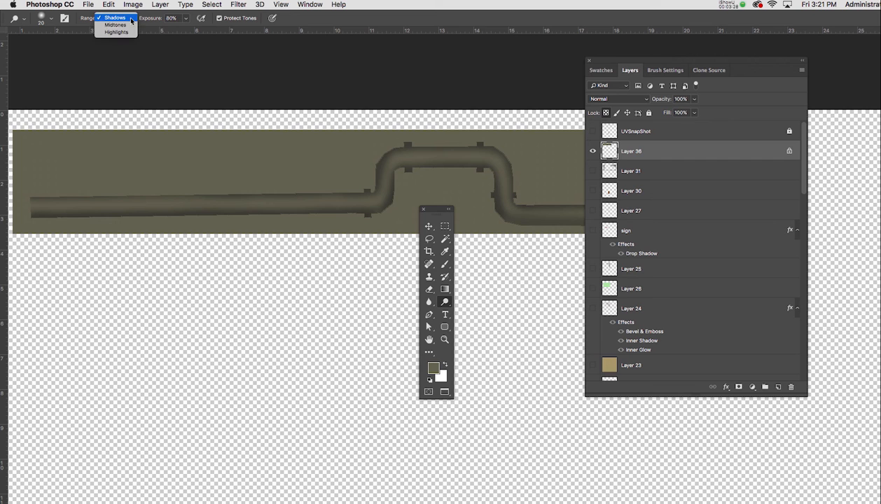
pyautogui.click(126, 27)
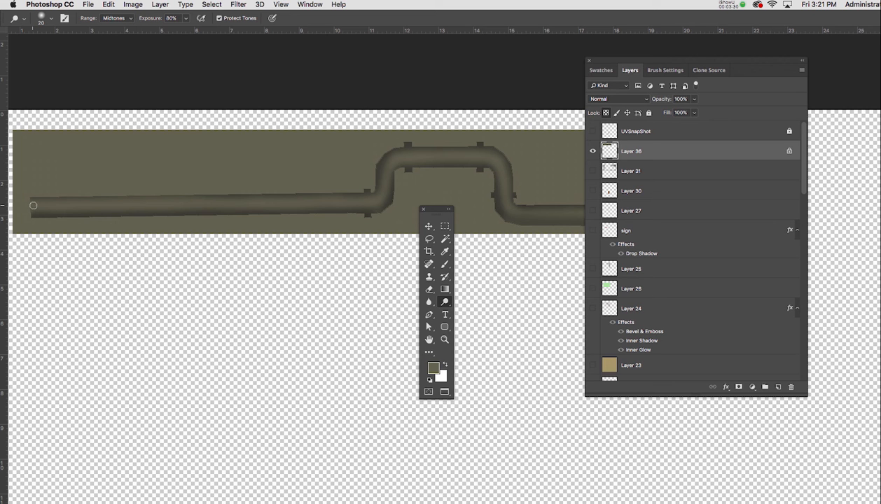
# Step: Undo the first rough highlight stroke and dodge a highlight along the middle of the pipe, through the straight runs and bends
pyautogui.moveTo(34, 204); pyautogui.dragTo(105, 205)
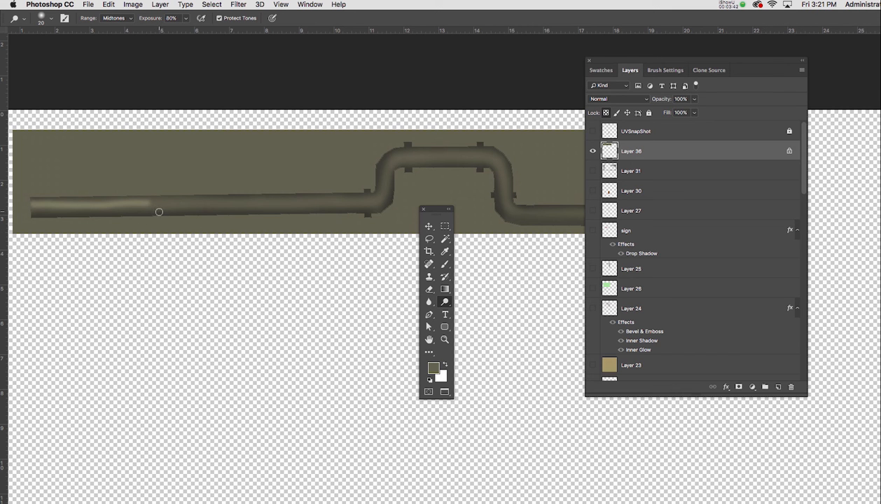
pyautogui.press('super+z')
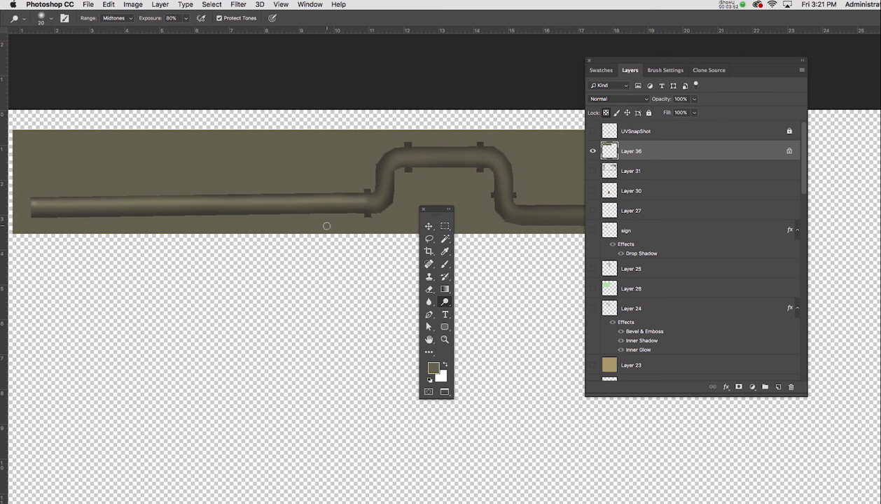
pyautogui.moveTo(369, 199)
pyautogui.mouseDown()
pyautogui.moveTo(382, 159)
pyautogui.moveTo(395, 153)
pyautogui.mouseUp()
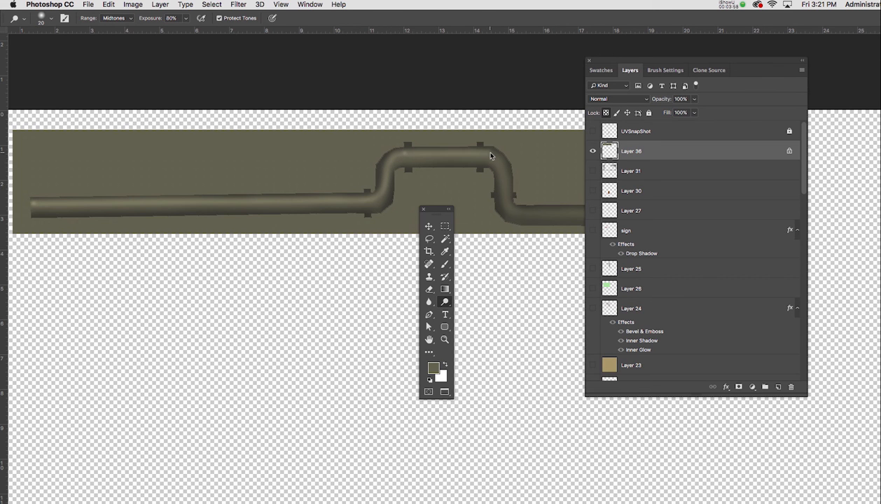
pyautogui.hscroll(10, 405, 169)
pyautogui.scroll(-2, 405, 169)
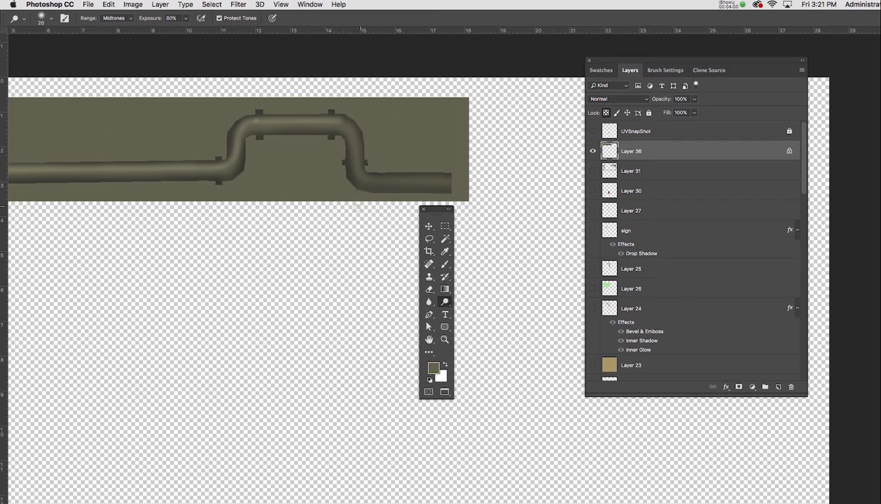
pyautogui.moveTo(351, 128); pyautogui.dragTo(357, 155)
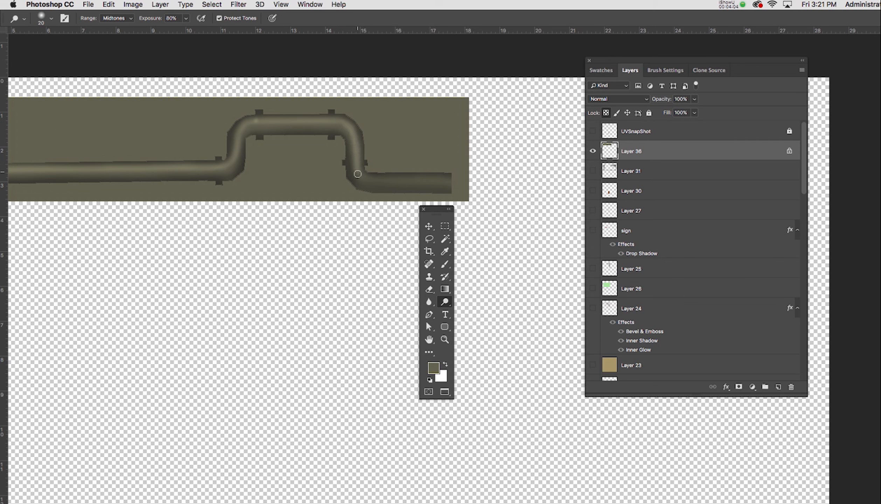
pyautogui.moveTo(362, 178); pyautogui.dragTo(394, 189)
pyautogui.moveTo(451, 180); pyautogui.dragTo(448, 181)
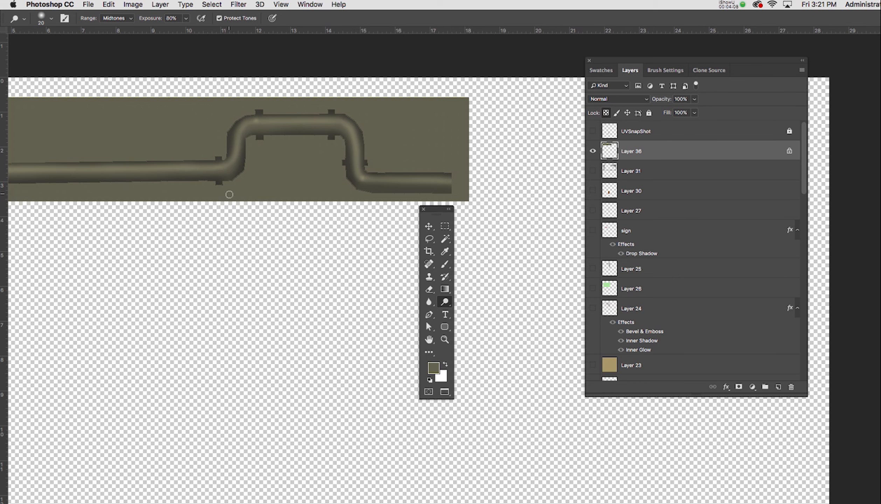
# Step: Show all the other layers again together with Layer 36
pyautogui.moveTo(228, 178); pyautogui.dragTo(305, 181)
pyautogui.hotkey('ctrl', 'r')
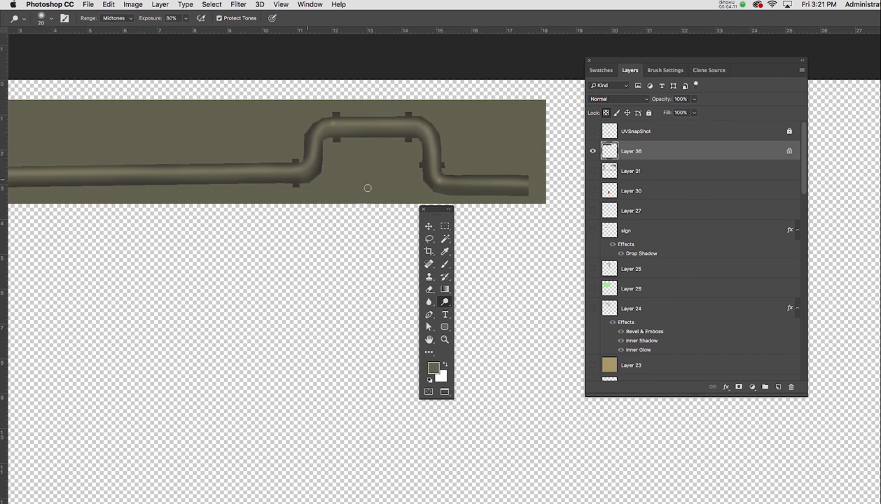
pyautogui.keyDown('alt'); pyautogui.click(591, 152); pyautogui.keyUp('alt')
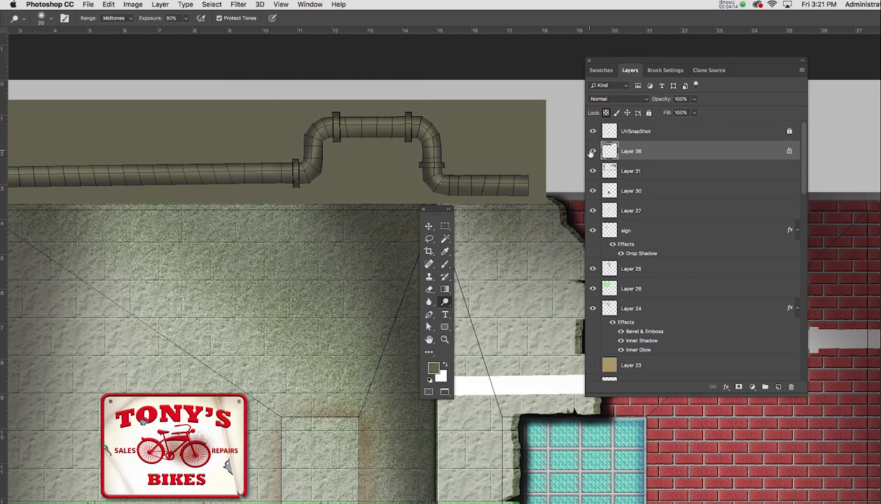
# Step: Hide the UVSnapShot layer and float the texture window beside the Tonys4_2SAMPLE.psd scene to compare the pipes
pyautogui.click(592, 133)
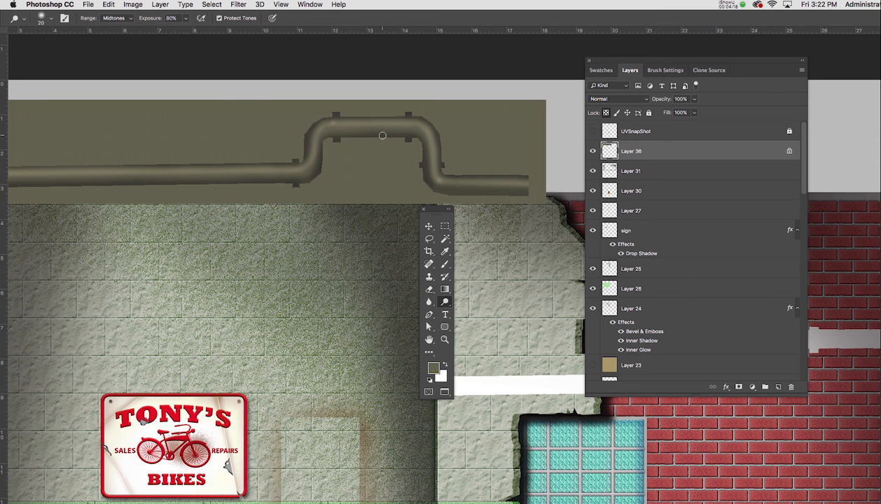
pyautogui.press('super+minus')
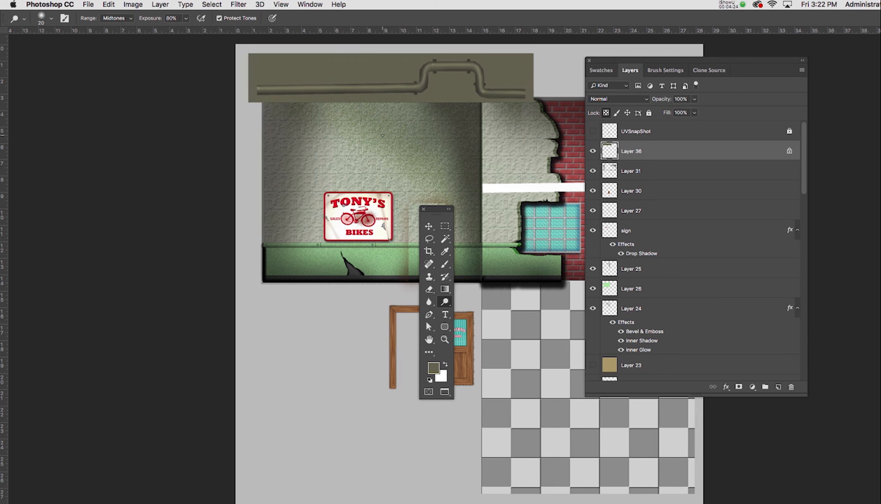
pyautogui.press('f')
pyautogui.press('f')
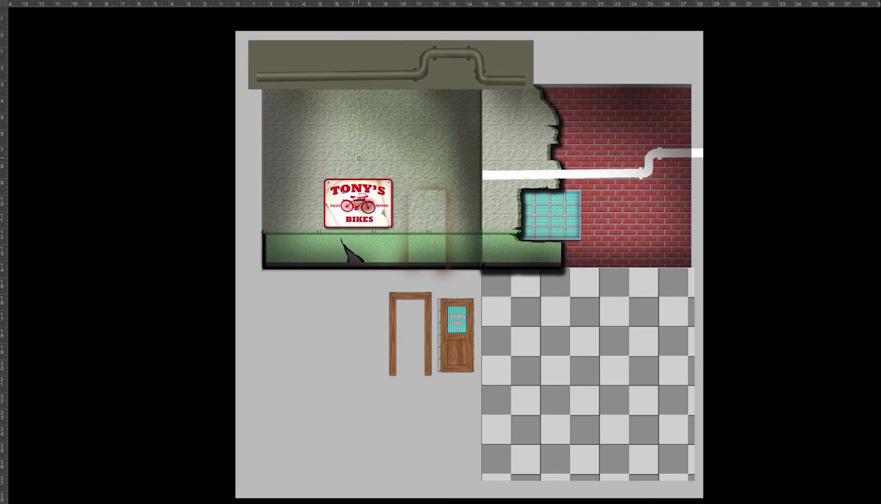
pyautogui.press('f')
pyautogui.moveTo(203, 52); pyautogui.dragTo(376, 51)
pyautogui.moveTo(432, 54); pyautogui.dragTo(426, 57)
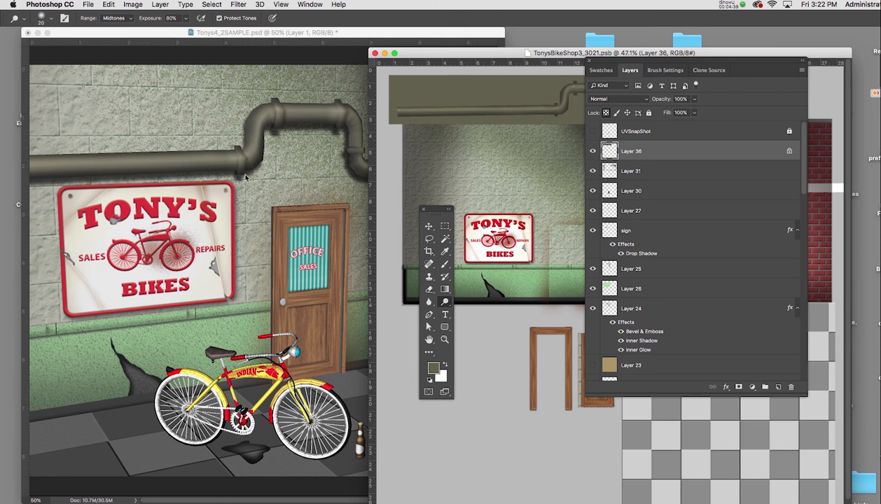
# Step: Back in the maximized texture document, select the flange at the right end of the pipe's upper run with the rectangular marquee and invert the selection
pyautogui.moveTo(493, 56); pyautogui.dragTo(227, 91)
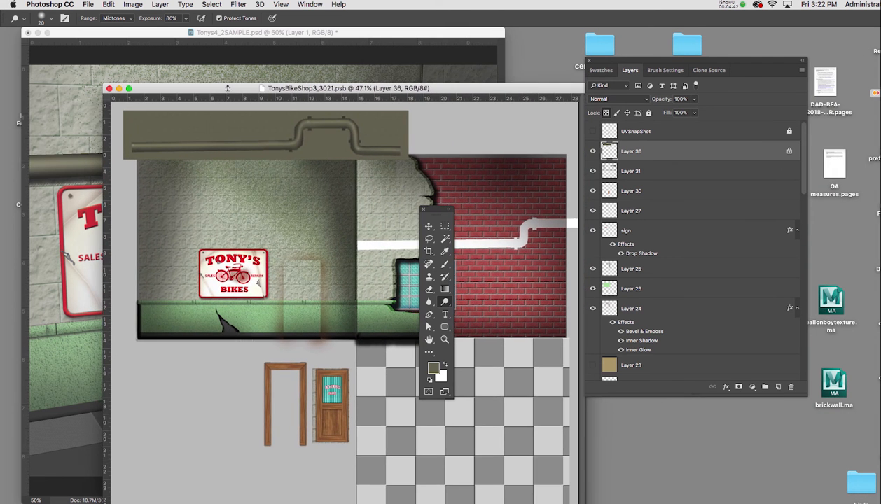
pyautogui.doubleClick(227, 89)
pyautogui.press('super+1')
pyautogui.scroll(-1, 226, 88)
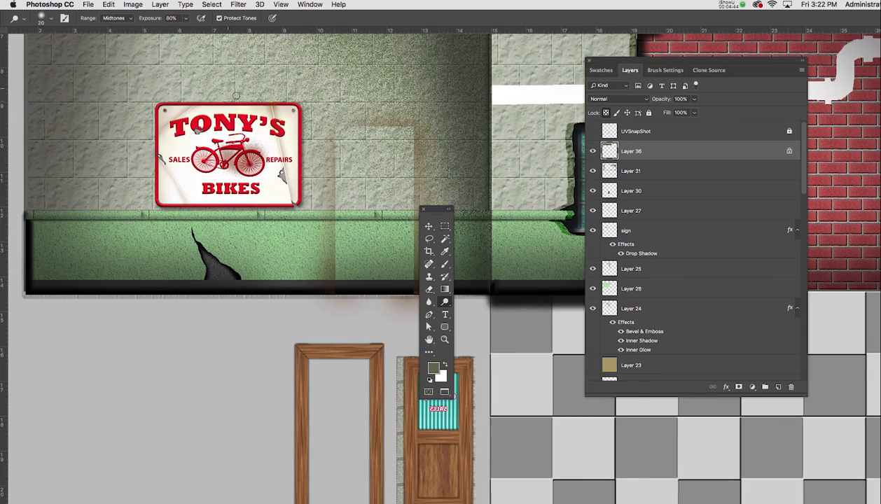
pyautogui.moveTo(435, 93)
pyautogui.mouseDown()
pyautogui.moveTo(183, 123)
pyautogui.moveTo(284, 251)
pyautogui.mouseUp()
pyautogui.moveTo(149, 123)
pyautogui.mouseDown()
pyautogui.moveTo(181, 161)
pyautogui.moveTo(235, 149)
pyautogui.mouseUp()
pyautogui.press('super+r')
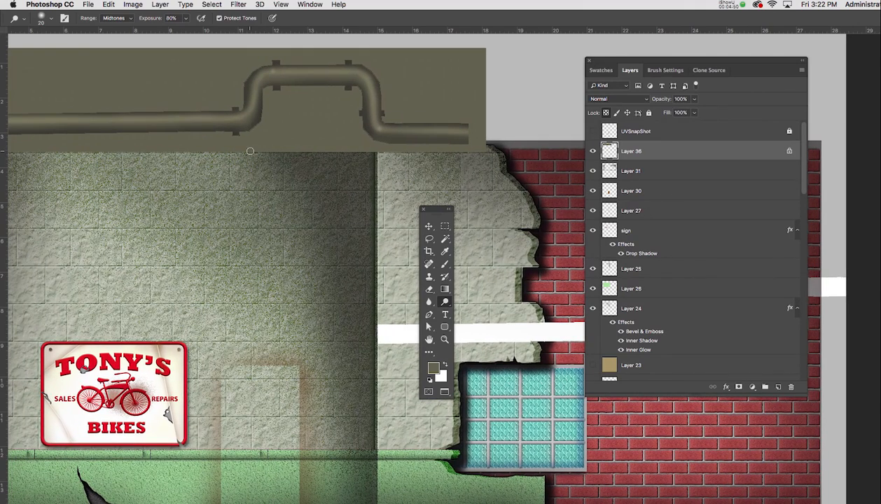
pyautogui.press('m')
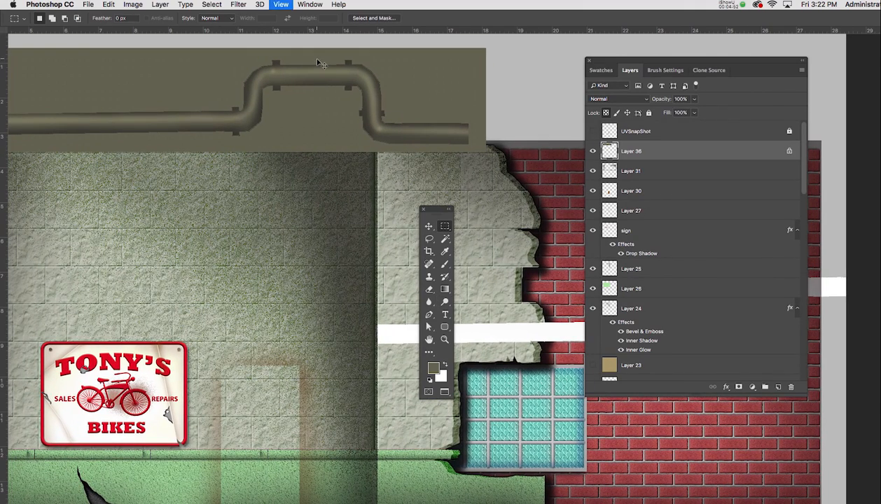
pyautogui.press('super+equal')
pyautogui.moveTo(299, 121); pyautogui.dragTo(275, 343)
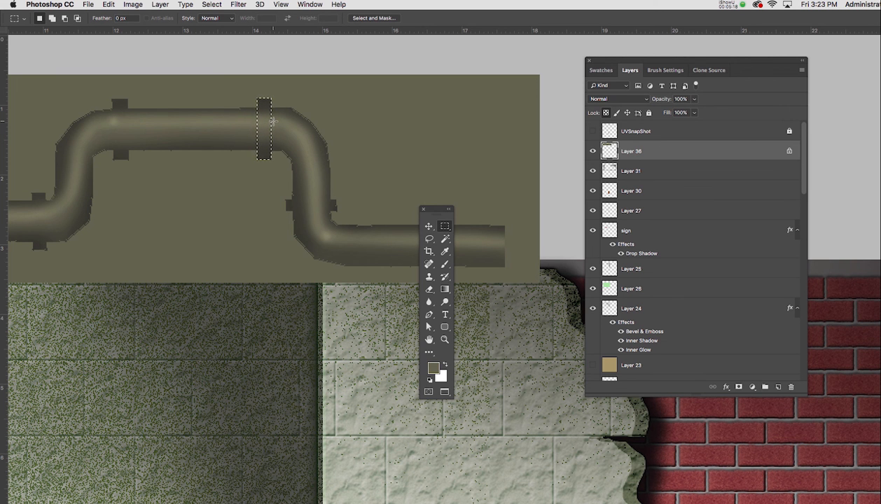
pyautogui.click(211, 4)
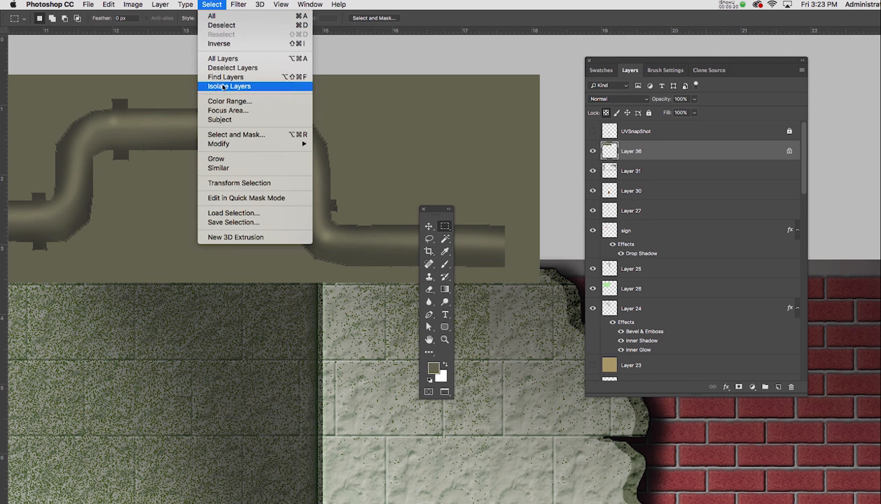
pyautogui.click(224, 44)
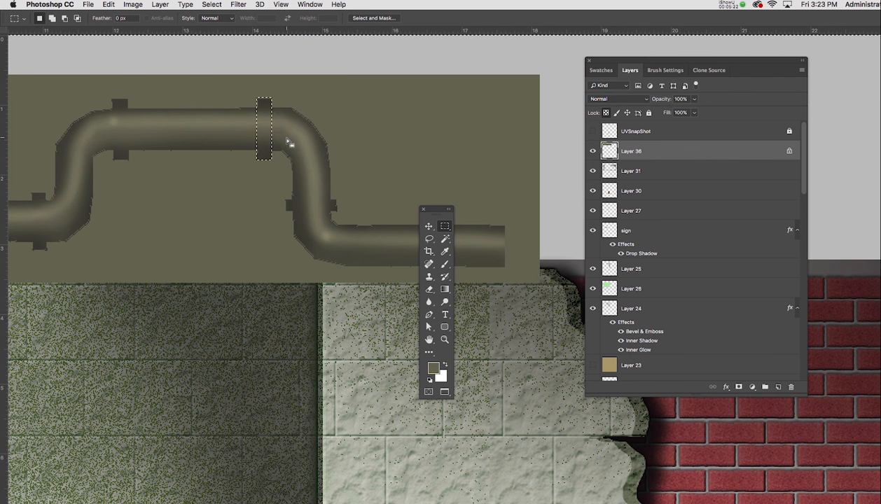
# Step: Burn shadows around the outside of the right flange using Midtones at 50% exposure, and reduce the brush size to 30
pyautogui.press('o')
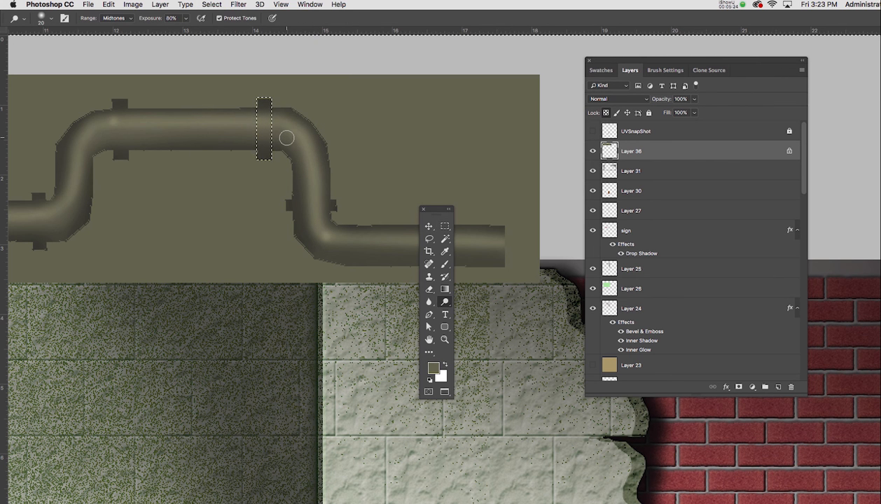
pyautogui.moveTo(427, 209); pyautogui.dragTo(438, 74)
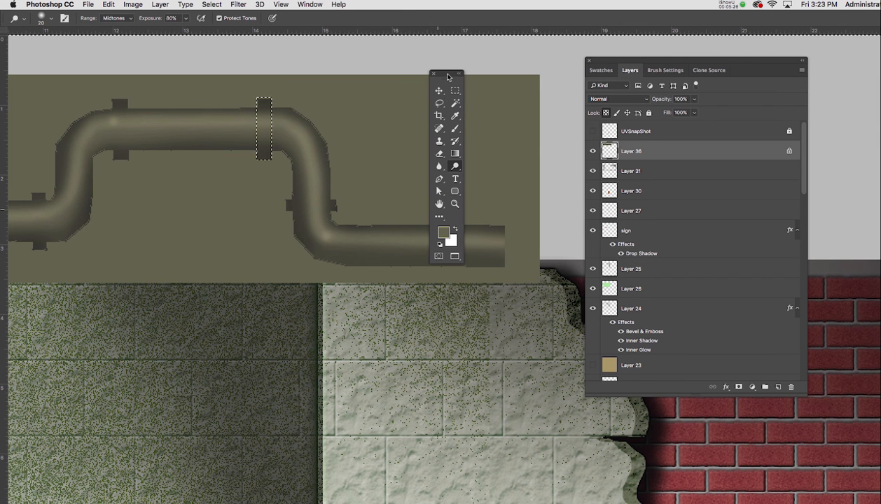
pyautogui.rightClick(455, 168)
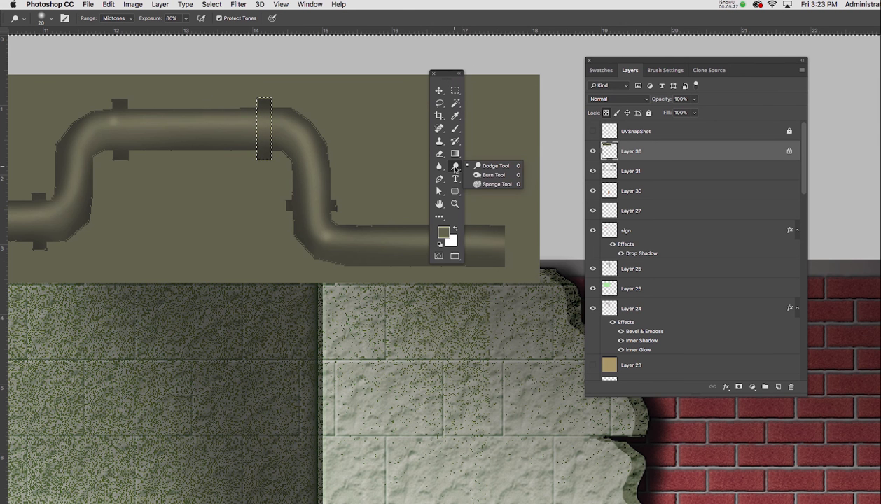
pyautogui.click(493, 174)
pyautogui.moveTo(265, 114)
pyautogui.mouseDown()
pyautogui.moveTo(264, 143)
pyautogui.moveTo(264, 102)
pyautogui.moveTo(263, 129)
pyautogui.moveTo(263, 112)
pyautogui.mouseUp()
pyautogui.hotkey('ctrl', 'd')
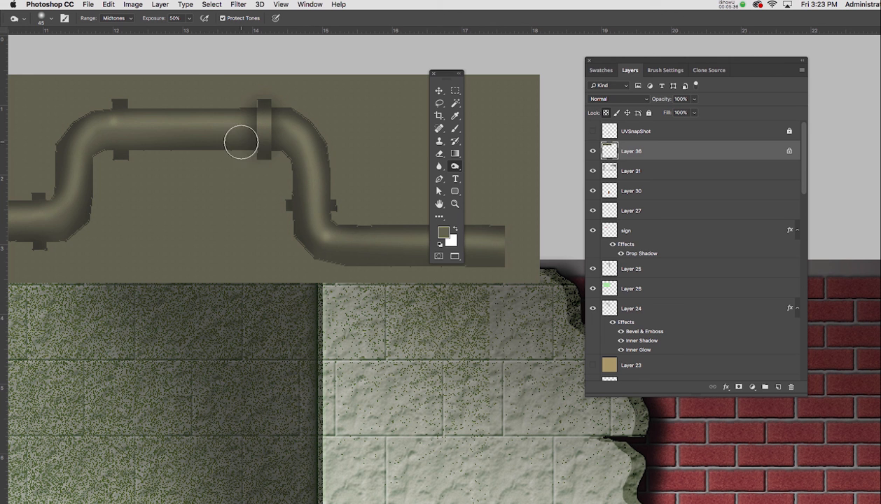
pyautogui.press('[')
pyautogui.press('[')
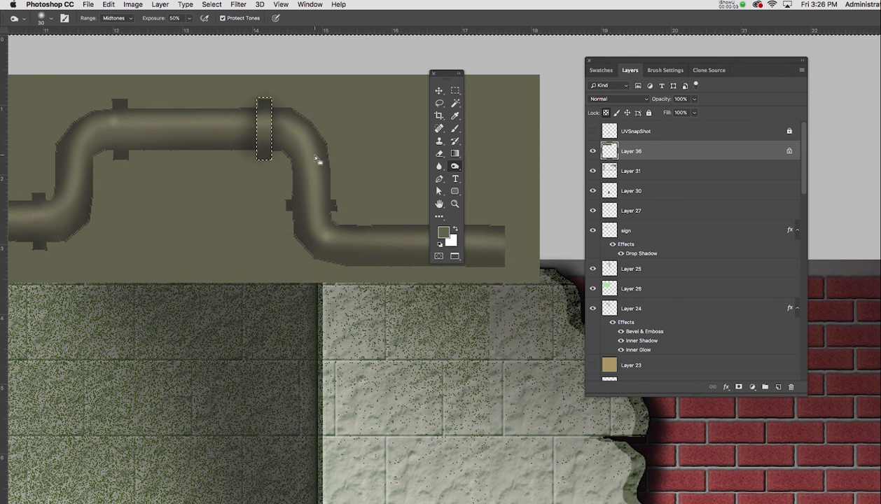
# Step: Move the selection outline onto the flange at the left end of the upper run, burn shadows around it, and save the texture
pyautogui.press('m')
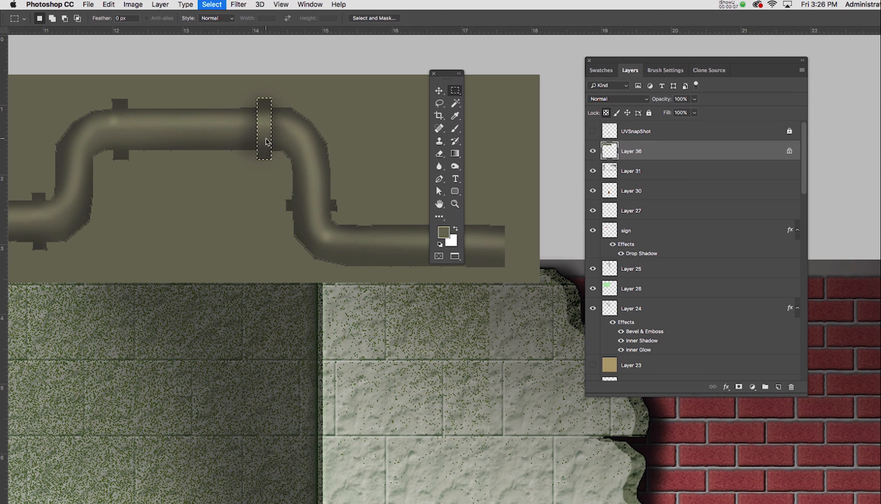
pyautogui.moveTo(266, 142); pyautogui.dragTo(124, 142)
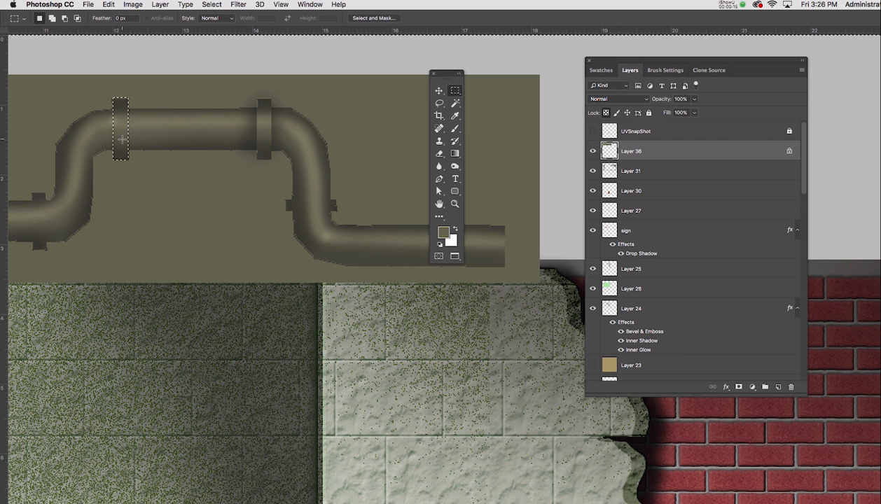
pyautogui.press('b')
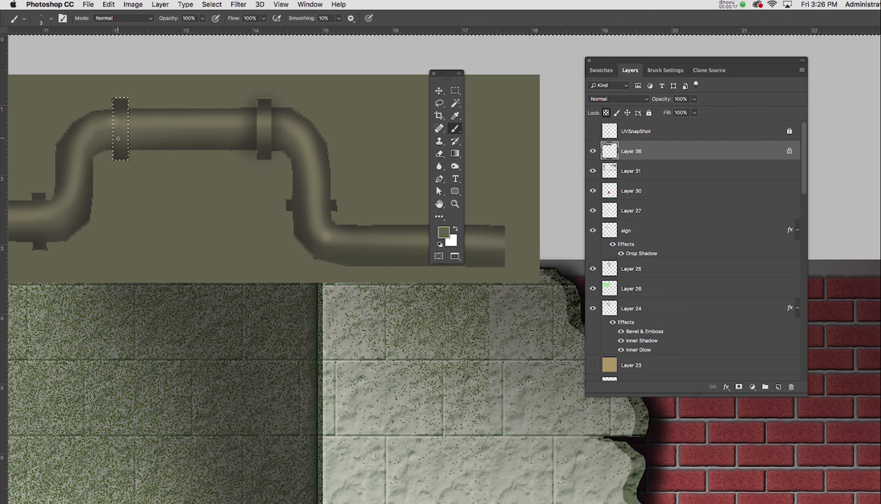
pyautogui.press('o')
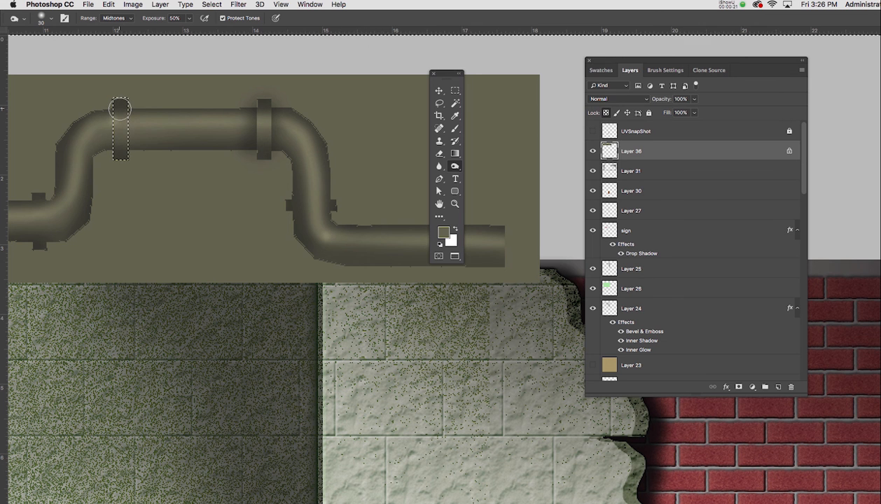
pyautogui.press('super+z')
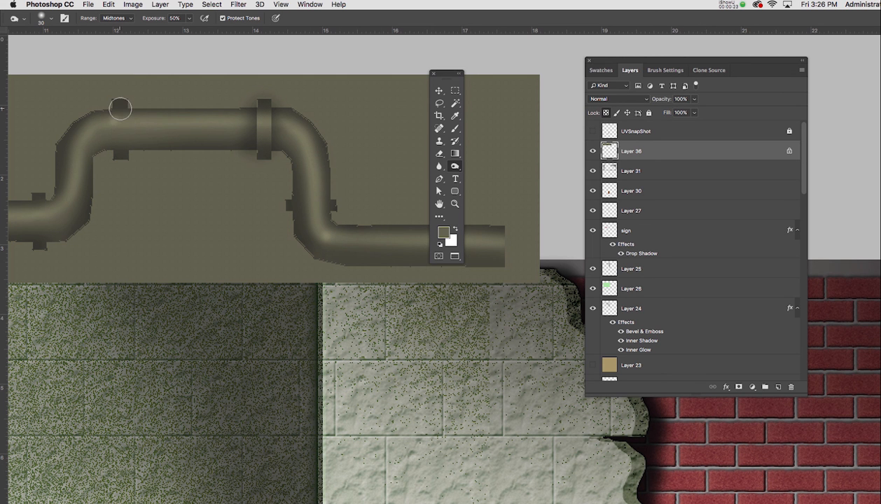
pyautogui.press('super+z')
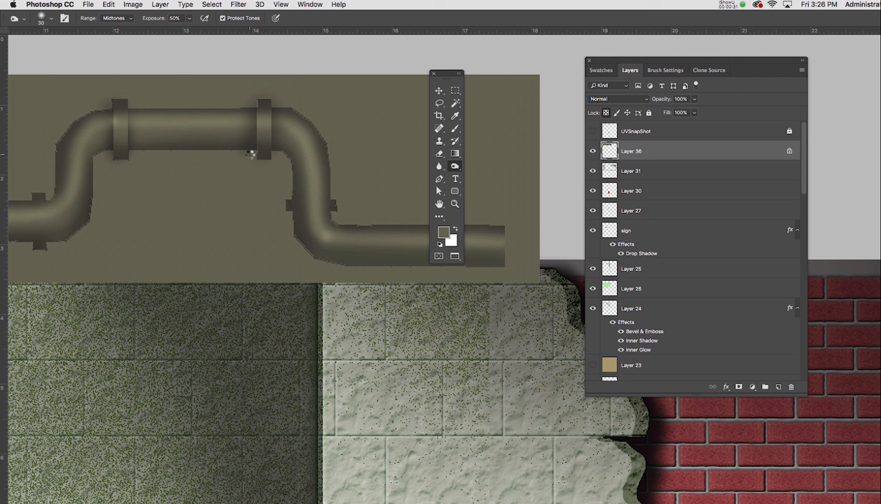
pyautogui.press('super+s')
pyautogui.press('super+0')
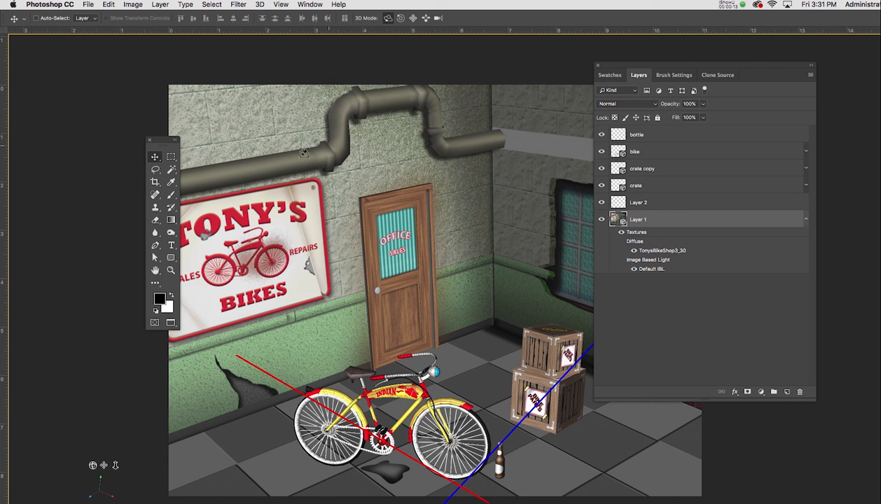
# Step: Open the TonysBikeShop3_30 diffuse texture from Layer 1 of the 3D scene and bring its pipe into view
pyautogui.doubleClick(656, 250)
pyautogui.hotkey('ctrl', 'r')
pyautogui.moveTo(566, 222); pyautogui.dragTo(460, 214)
pyautogui.hotkey('ctrl', 'r')
pyautogui.hotkey('ctrl', '+')
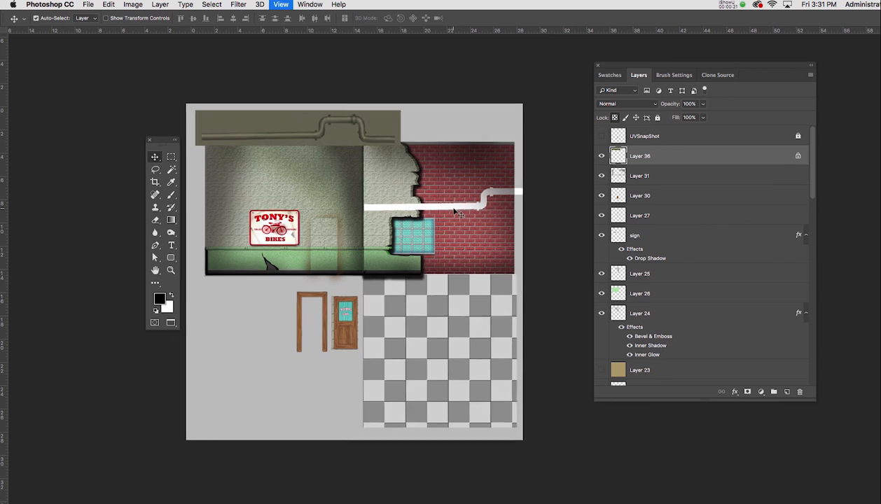
pyautogui.moveTo(375, 151); pyautogui.dragTo(471, 289)
pyautogui.scroll(2, 470, 289)
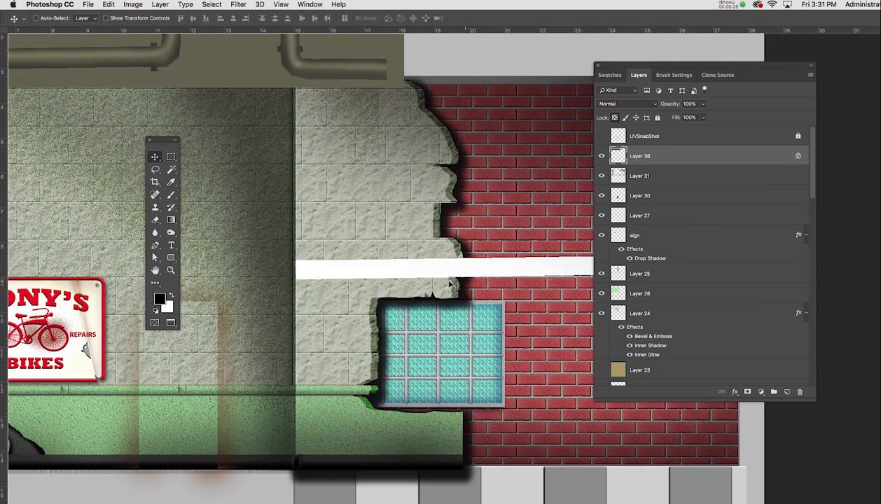
pyautogui.moveTo(409, 236); pyautogui.dragTo(481, 317)
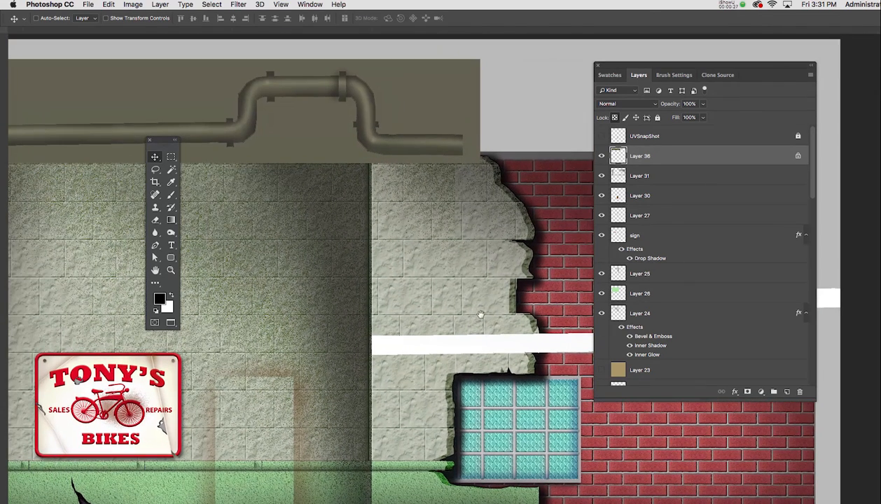
# Step: Convert Layer 36 to a smart object and apply Add Noise at 4% with Uniform distribution and Monochromatic on
pyautogui.rightClick(720, 157)
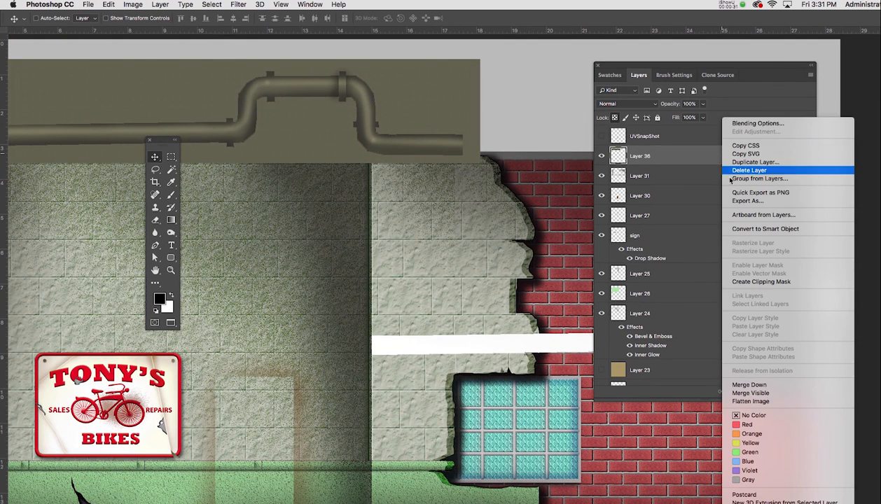
pyautogui.click(741, 229)
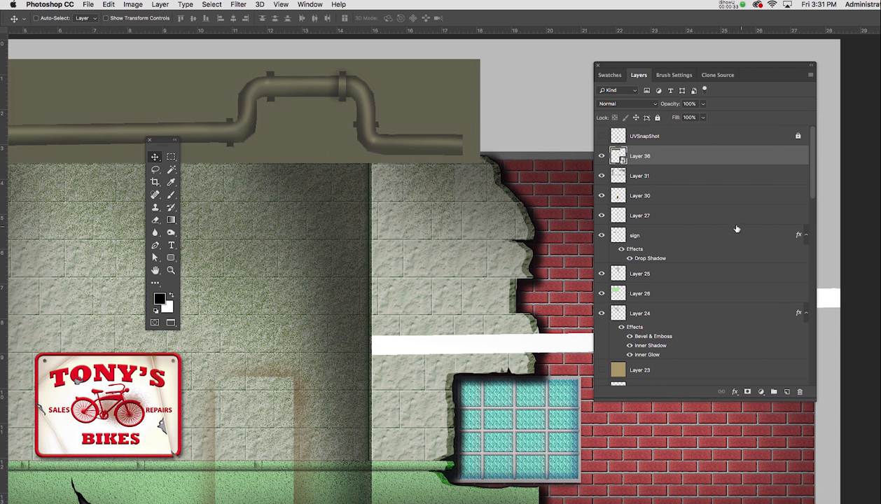
pyautogui.click(238, 5)
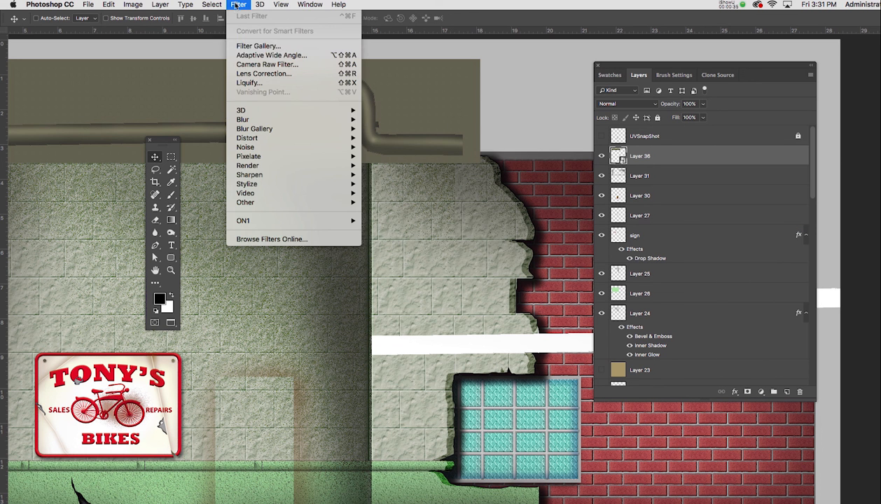
pyautogui.moveTo(250, 149)
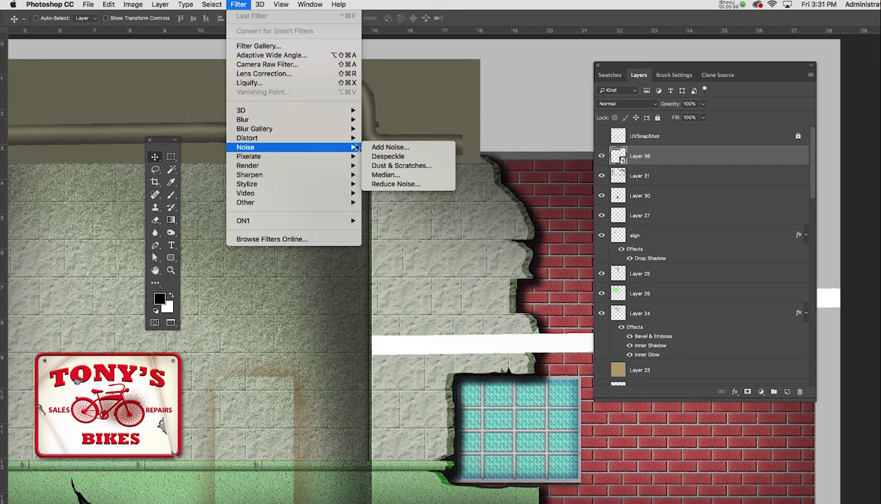
pyautogui.click(389, 147)
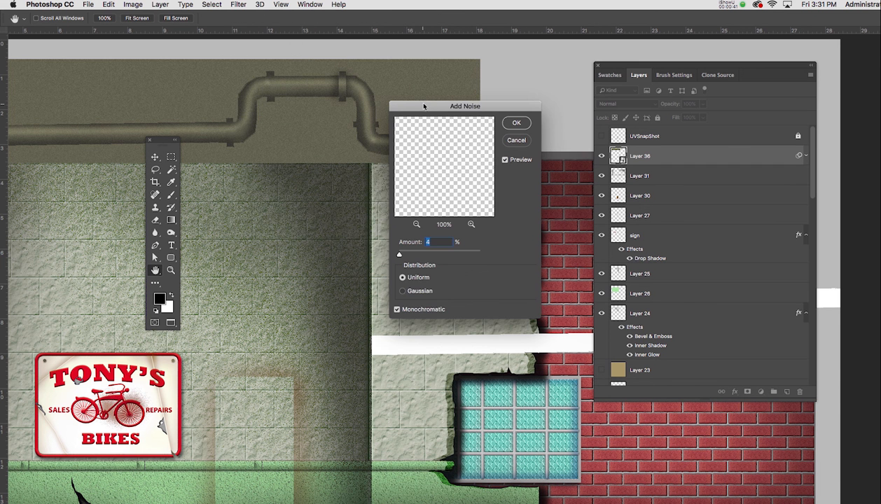
pyautogui.moveTo(420, 108); pyautogui.dragTo(448, 108)
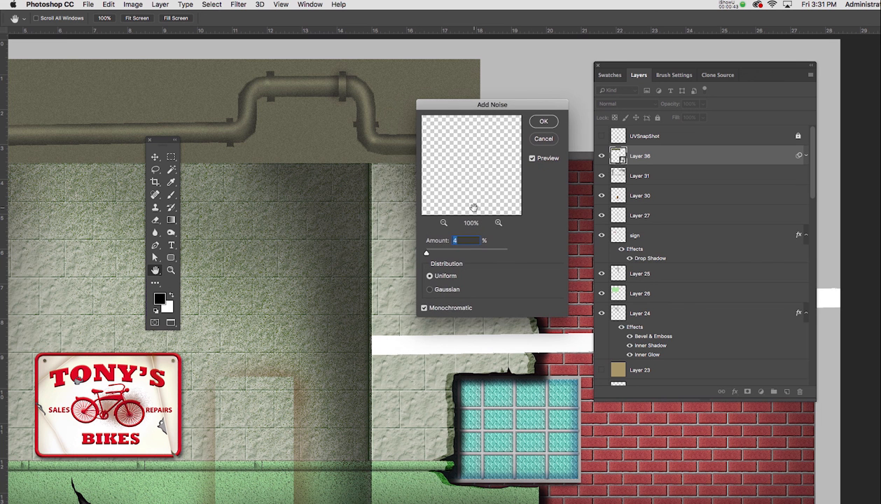
pyautogui.click(544, 123)
pyautogui.press('v')
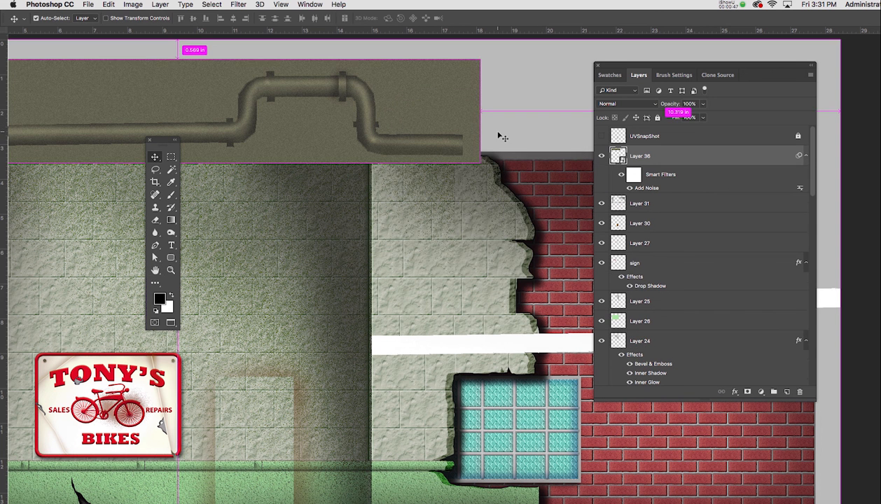
# Step: Return to the 3D bike shop scene and check the noise texture on the wall pipe
pyautogui.press('super')
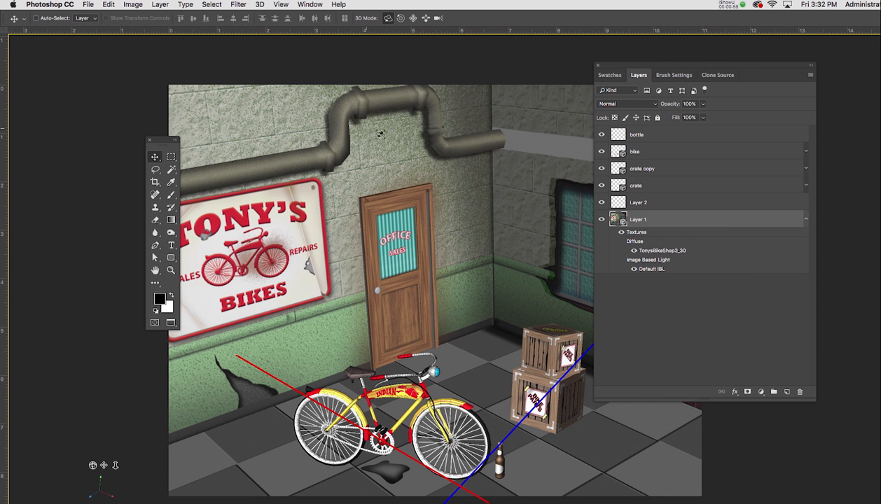
pyautogui.hscroll(4, 365, 128)
pyautogui.scroll(-2, 366, 128)
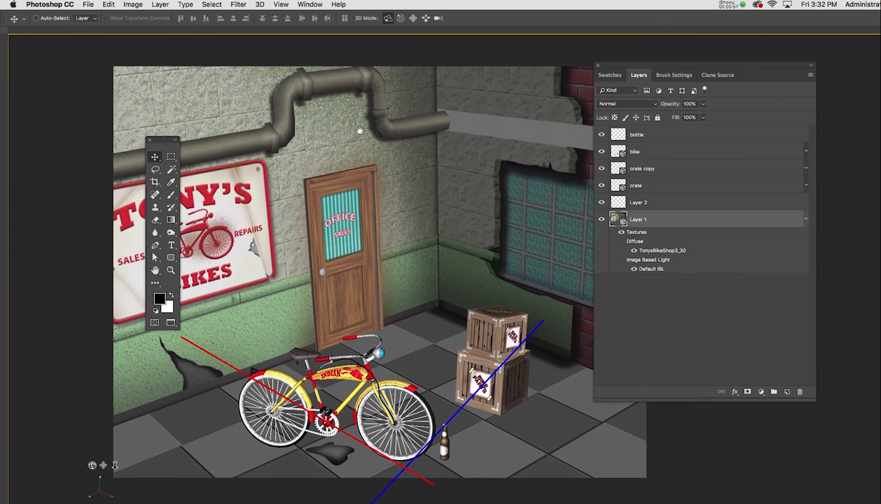